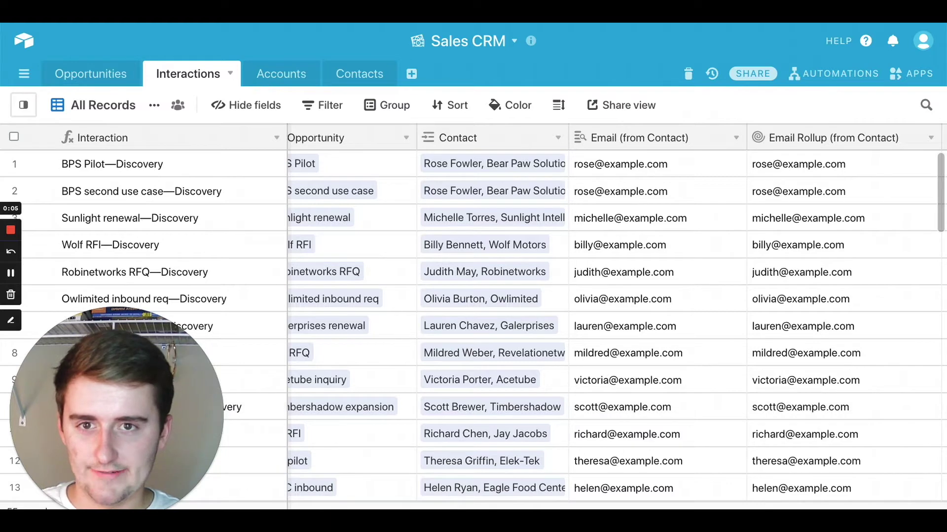
Step: Scroll across the Interactions grid to show the Email Rollup value in row 1
scroll(614, 312, left, 2)
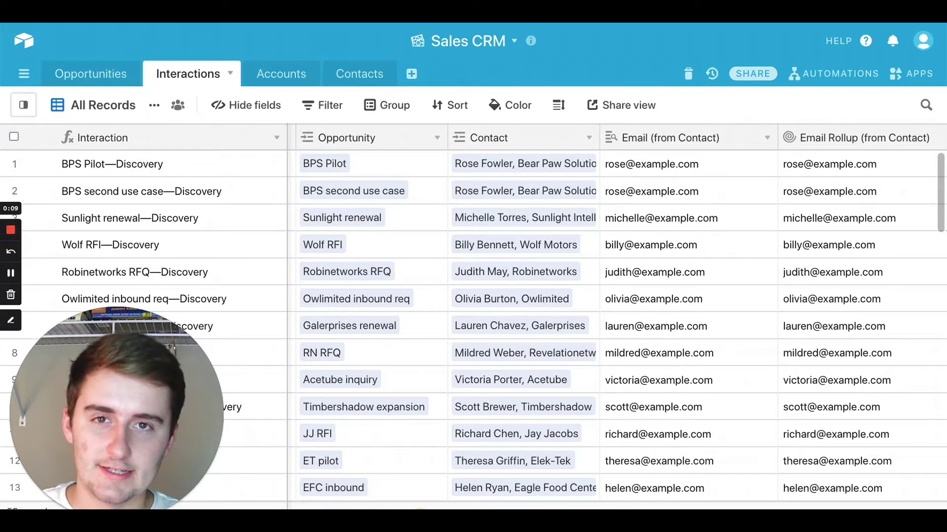
scroll(613, 313, left, 1)
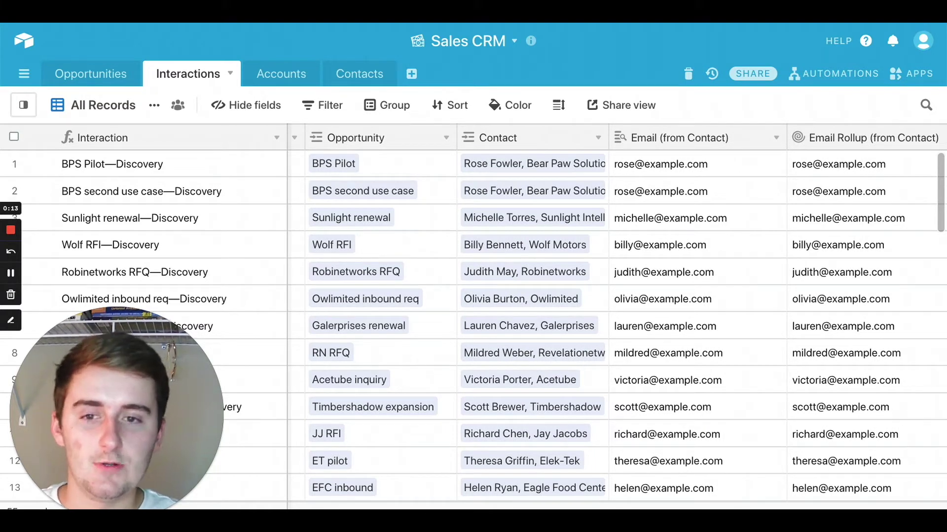
scroll(617, 317, left, 5)
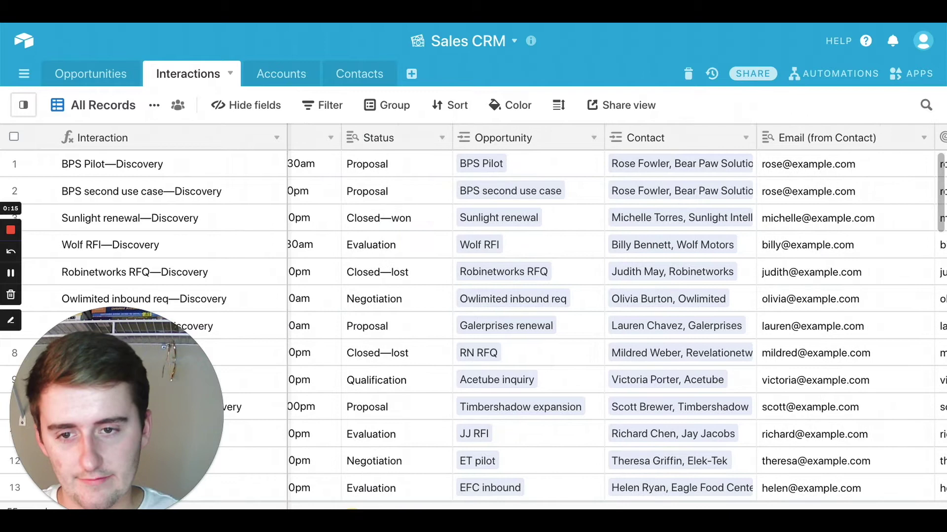
scroll(617, 312, right, 5)
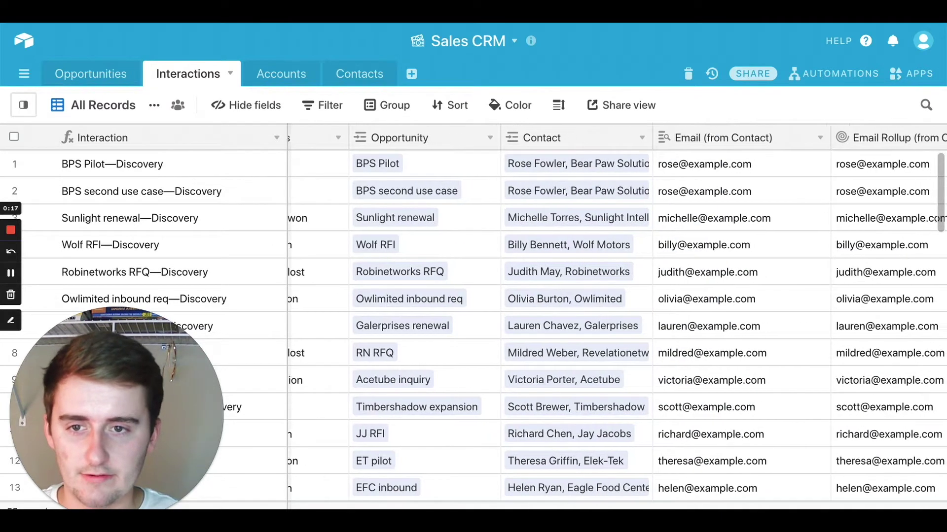
scroll(617, 312, right, 1)
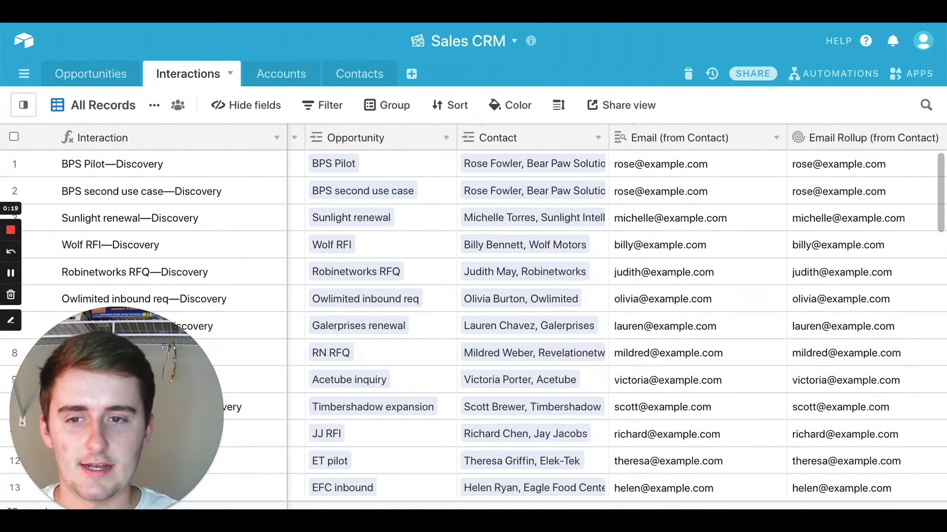
scroll(613, 312, right, 2)
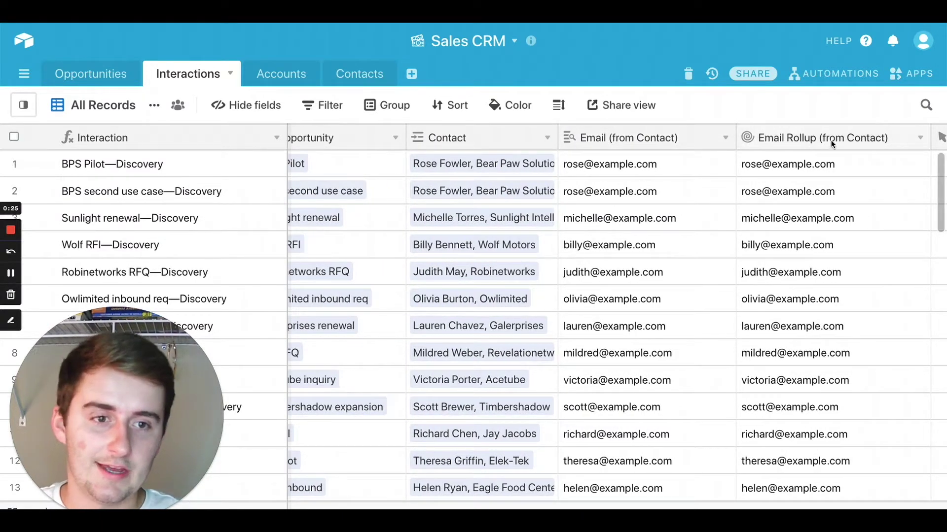
click(801, 165)
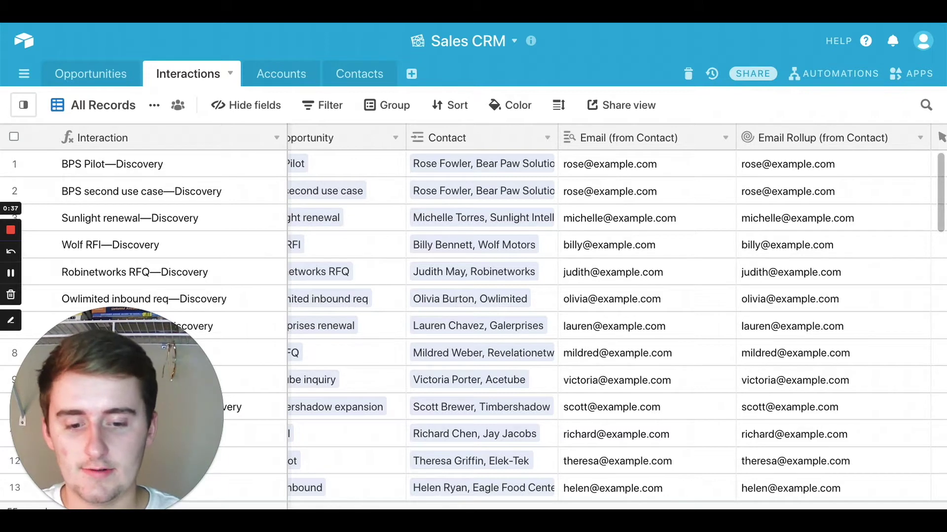
scroll(941, 137, left, 3)
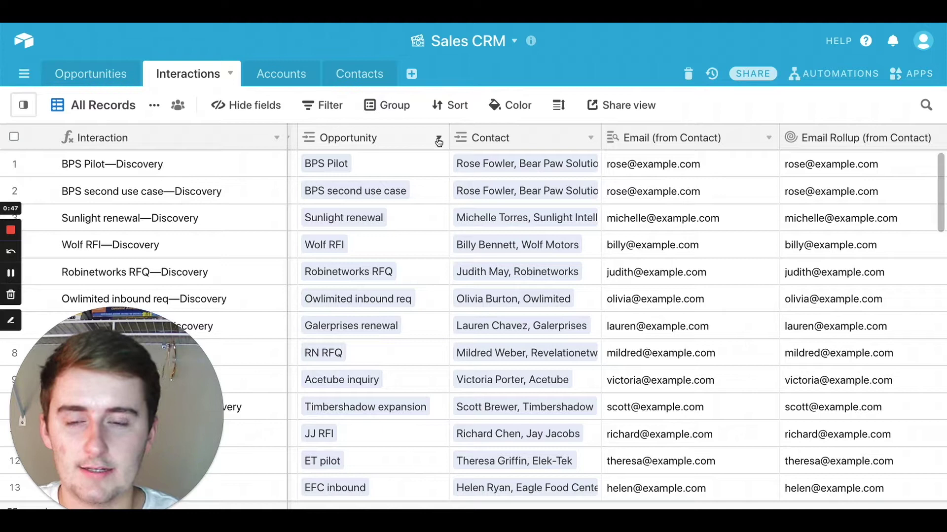
Step: Keep the Opportunity field as a single-record link, leaving its settings unchanged
click(438, 141)
click(434, 145)
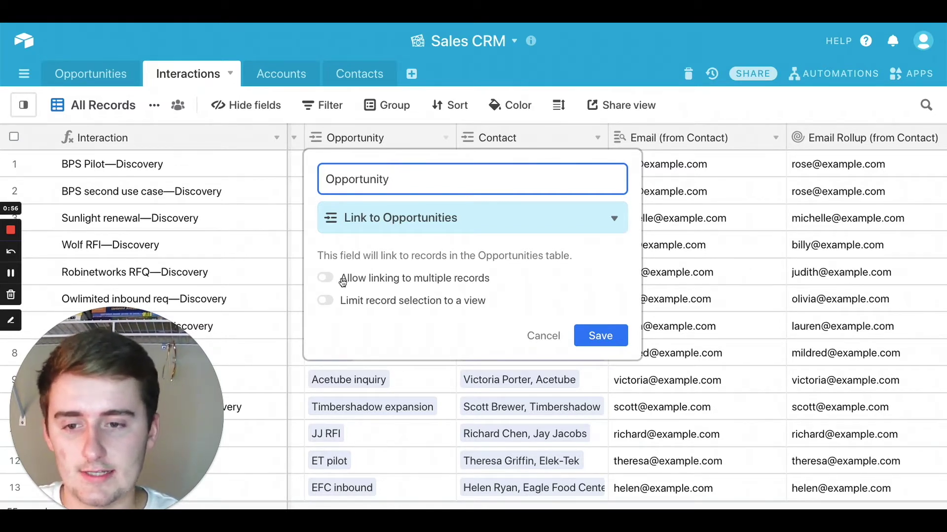
click(610, 338)
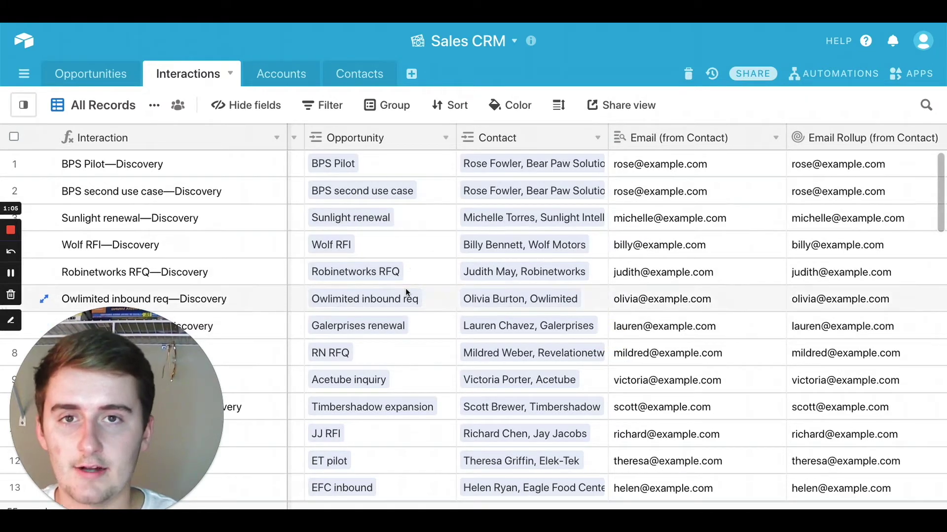
click(382, 250)
click(371, 274)
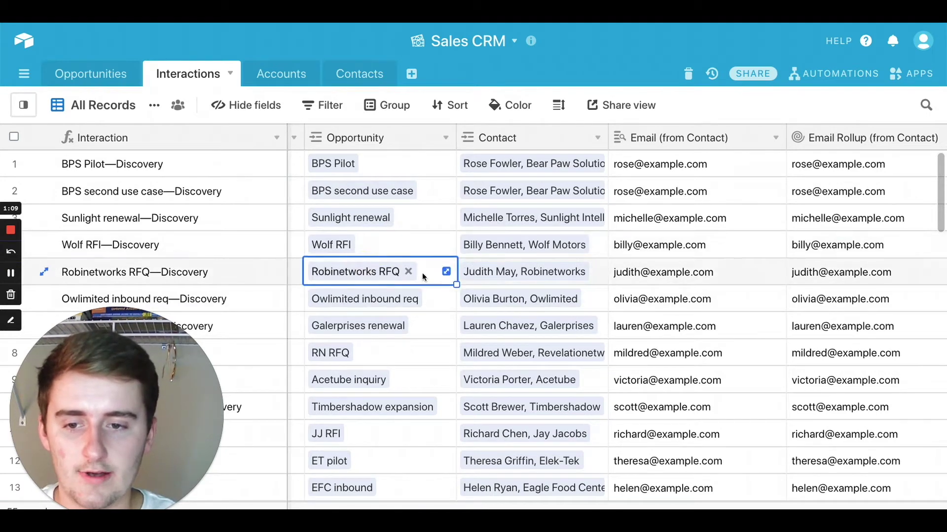
click(384, 245)
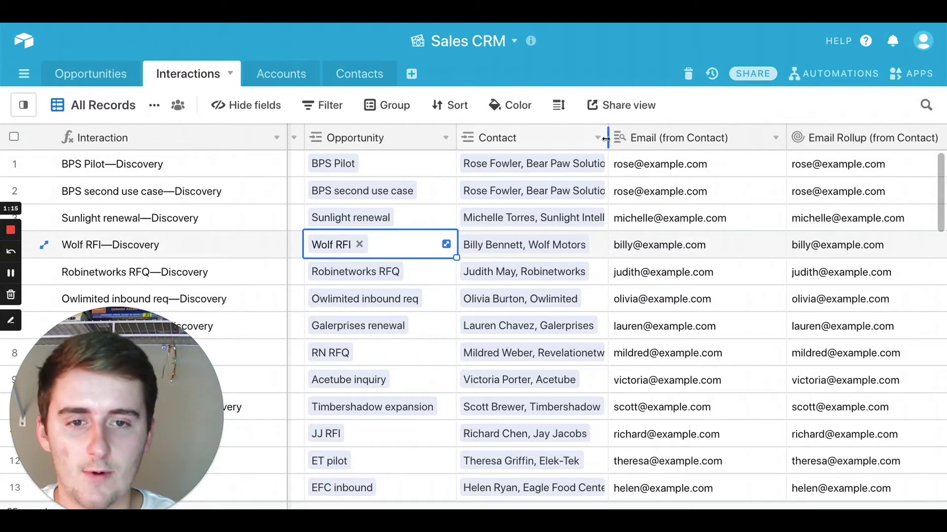
Step: Widen the Contact column so full contact names and companies show
drag(606, 140, 661, 138)
click(615, 251)
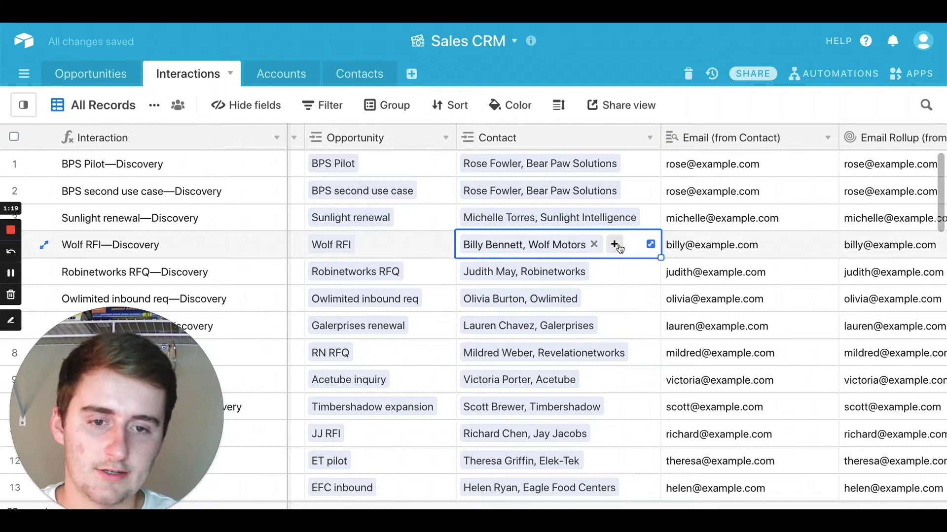
key(Left)
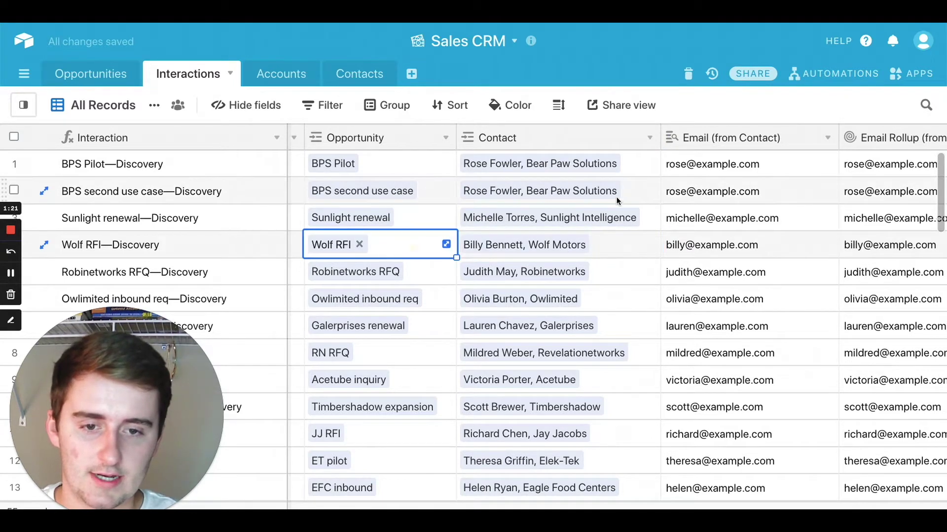
Step: Confirm the Contact field allows multiple linked records
click(649, 138)
click(584, 148)
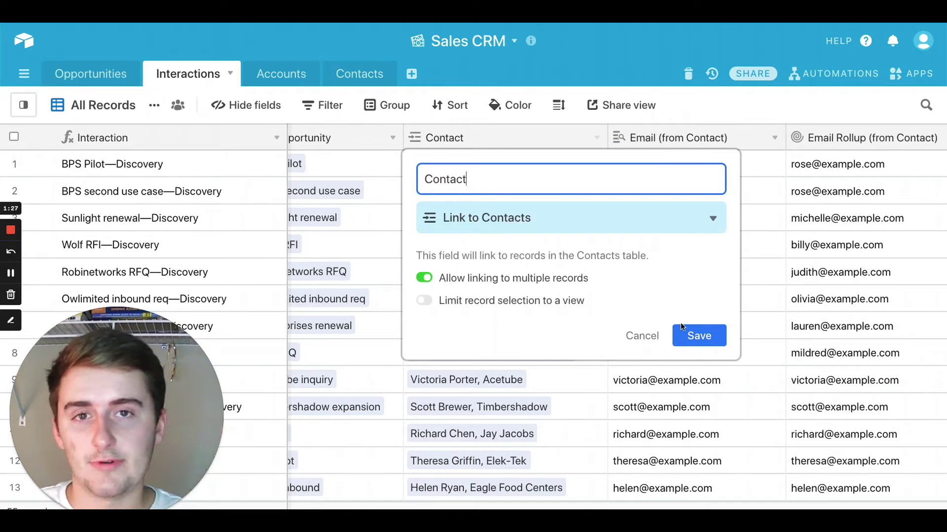
click(697, 334)
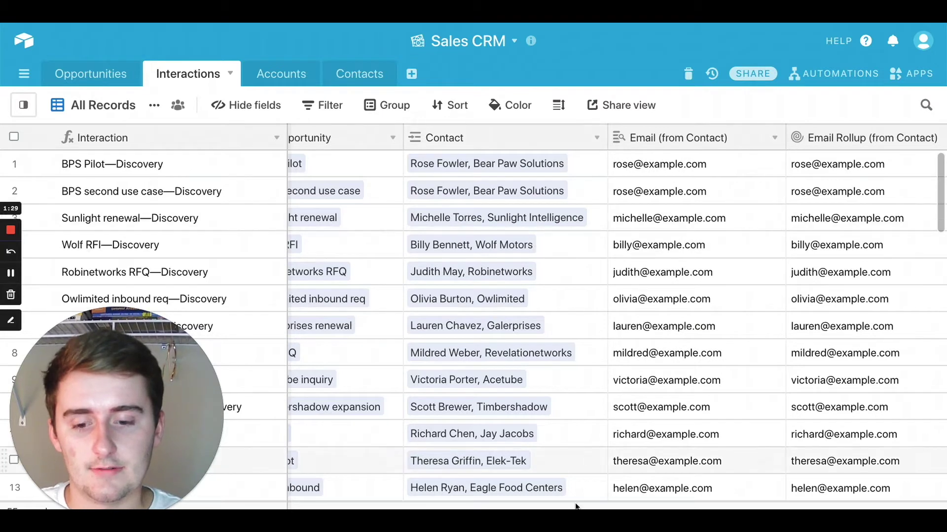
Step: Relink Robinetworks RFQ to the Sunlight Intelligence and Robinetworks contacts, showing two emails
scroll(602, 343, right, 3)
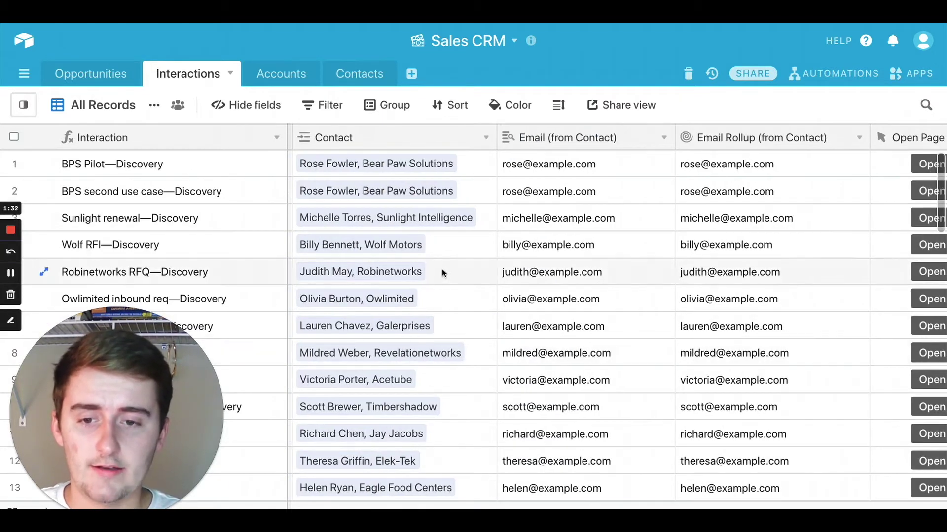
click(442, 270)
click(445, 271)
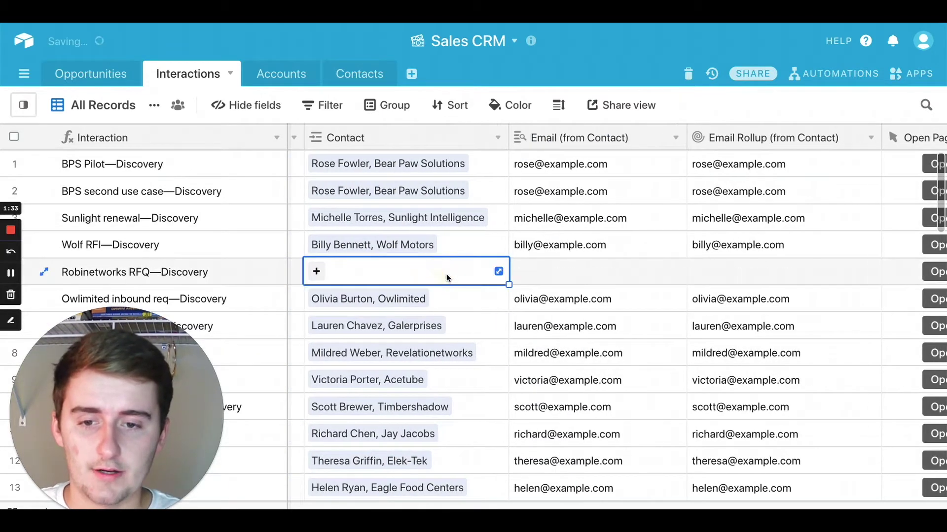
click(317, 271)
click(327, 209)
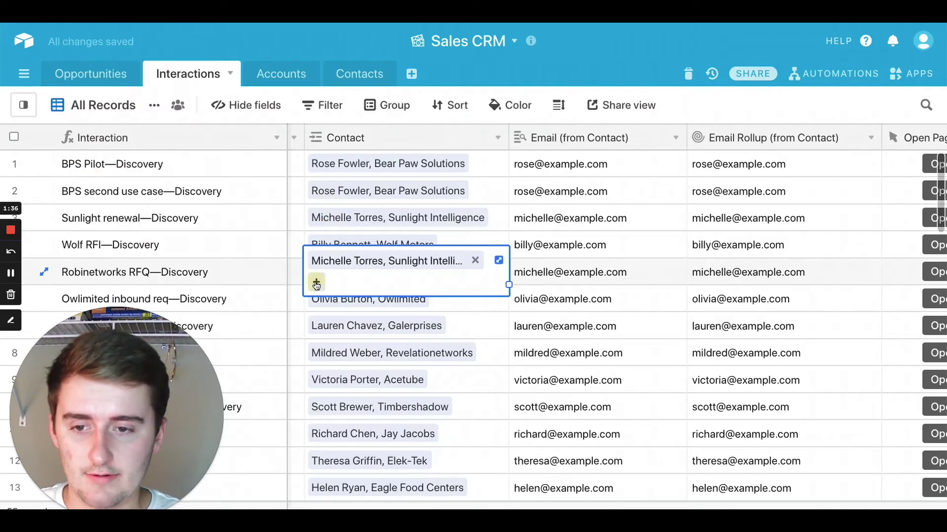
click(316, 282)
click(321, 293)
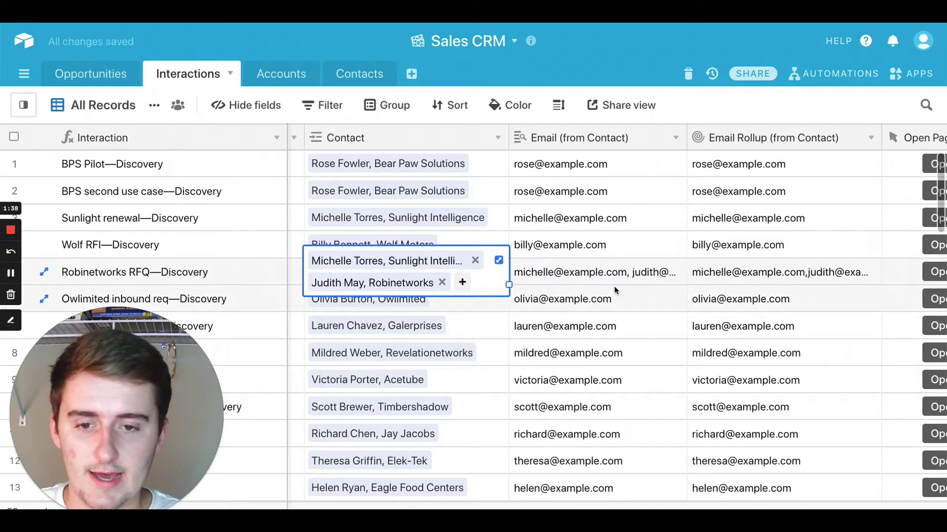
click(579, 278)
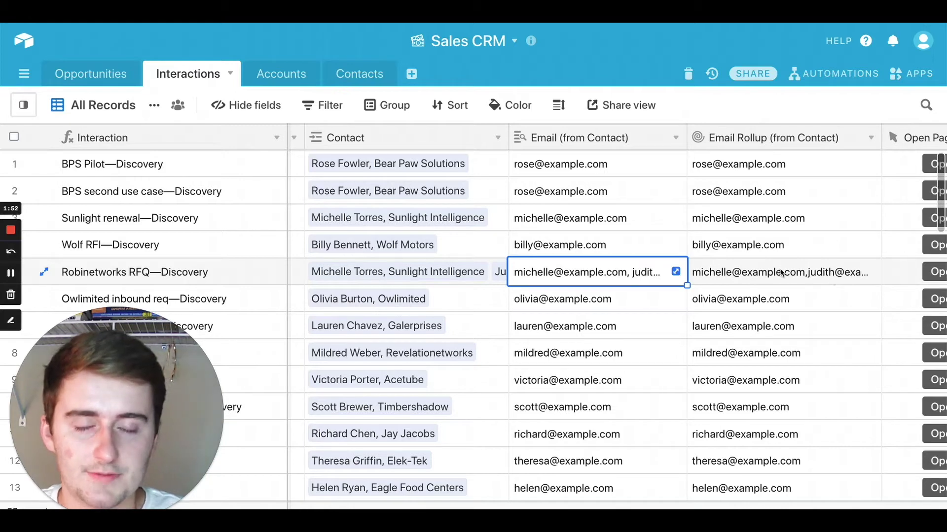
Step: Scroll the Interactions grid right to reveal the email columns
scroll(629, 283, right, 3)
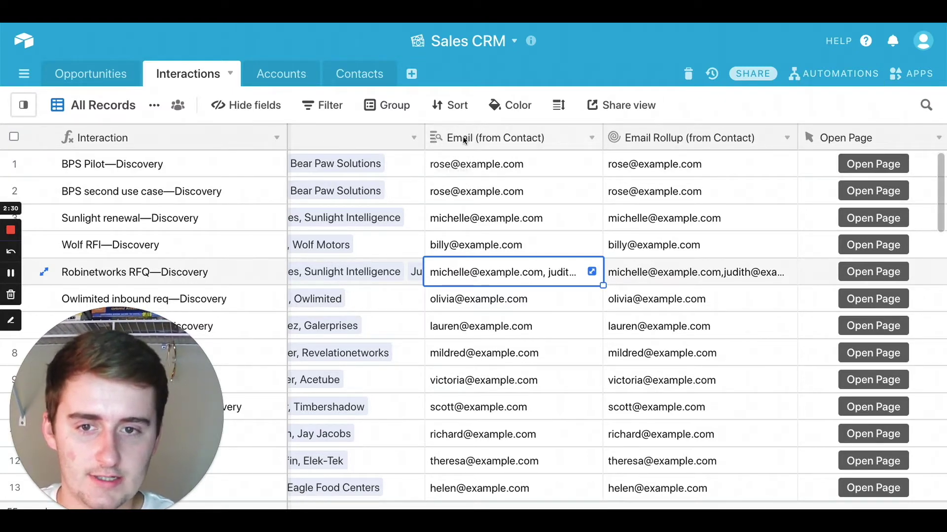
Step: Open the Tutorial automation and clear the broken recipients from the Gmail To field
click(840, 75)
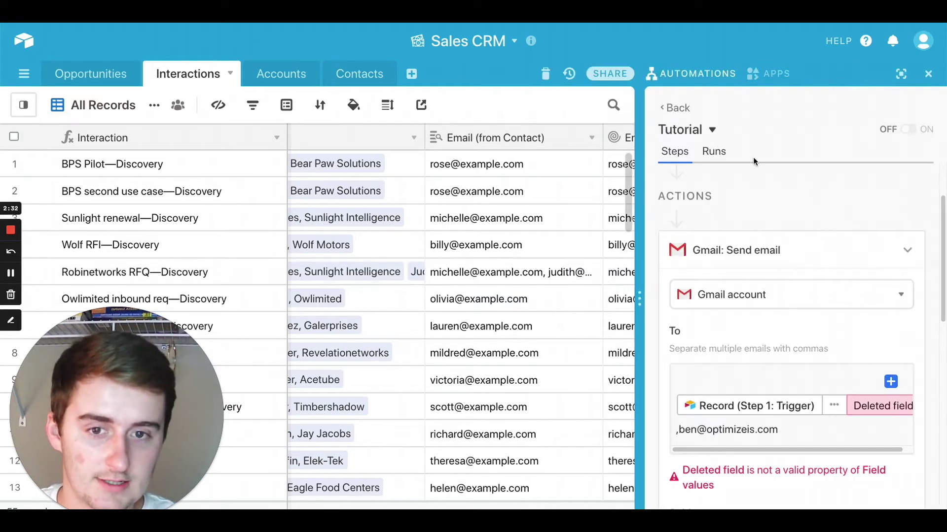
scroll(765, 302, down, 8)
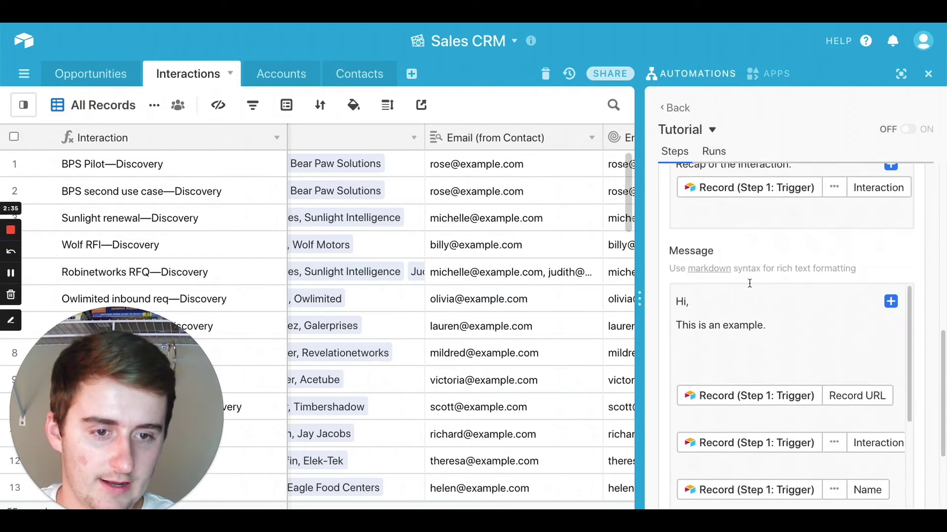
scroll(750, 284, up, 6)
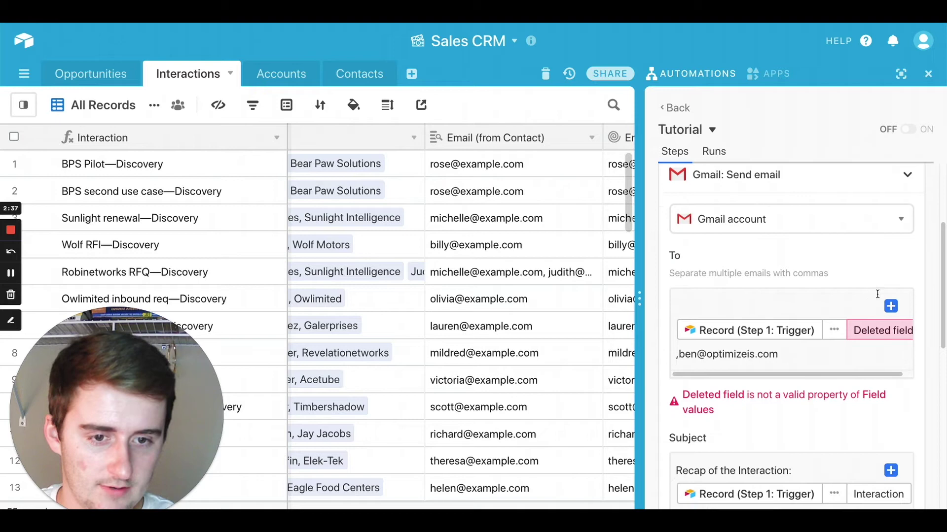
drag(799, 353, 676, 315)
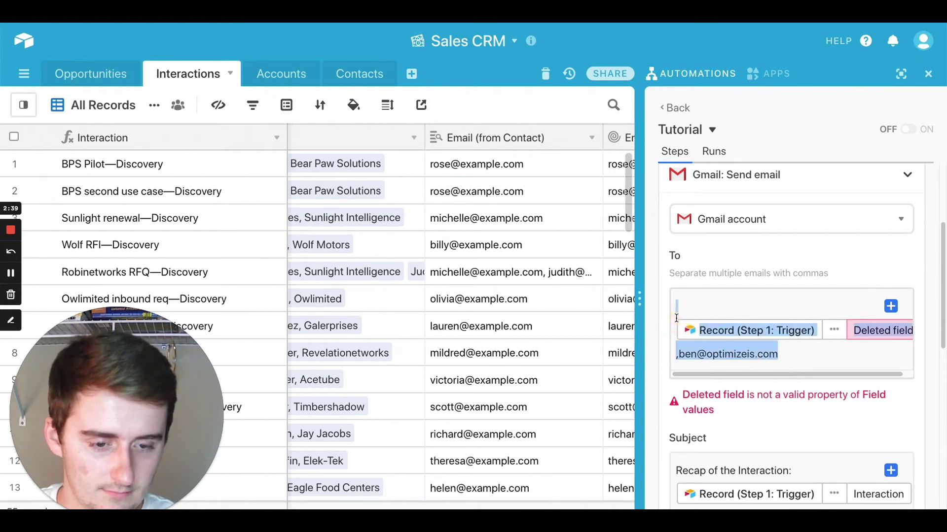
key(BackSpace)
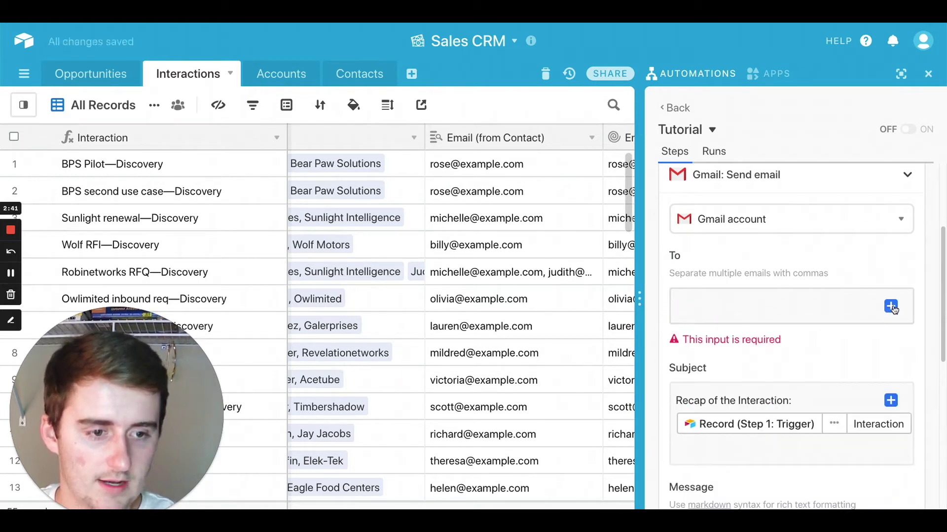
Step: Browse trigger-record fields for a recipient, then dismiss the picker and close the editor
click(891, 307)
click(857, 363)
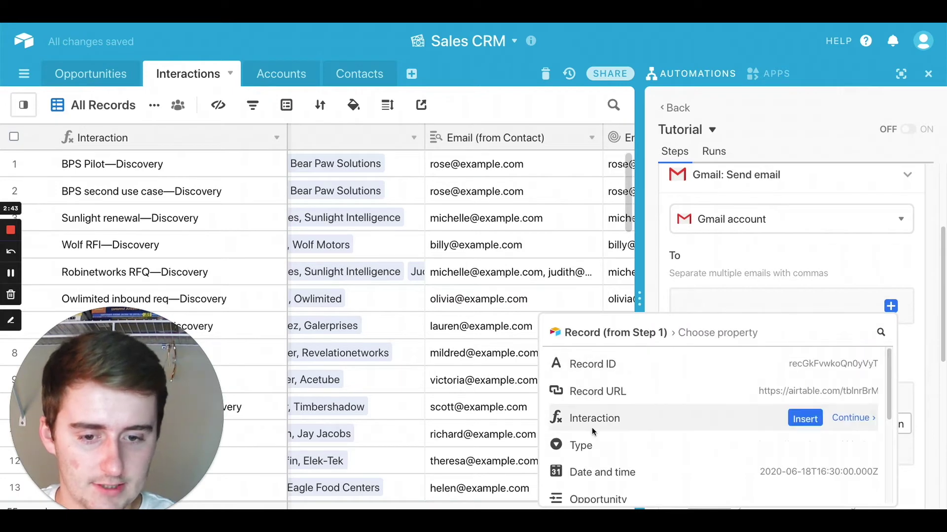
scroll(694, 446, down, 3)
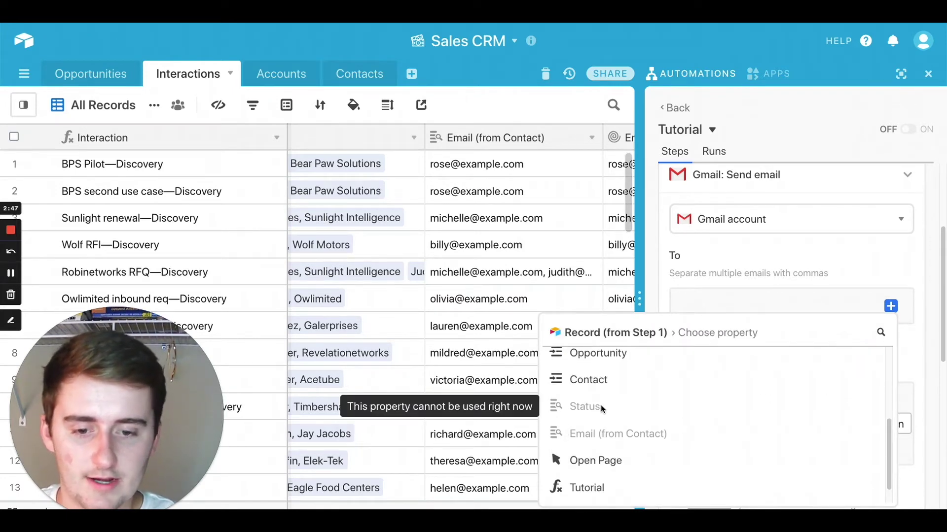
click(863, 266)
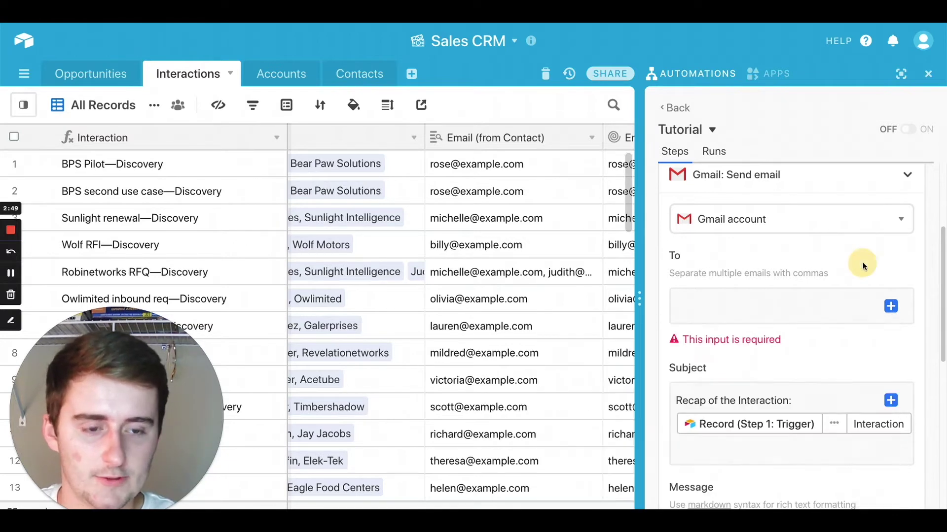
click(928, 74)
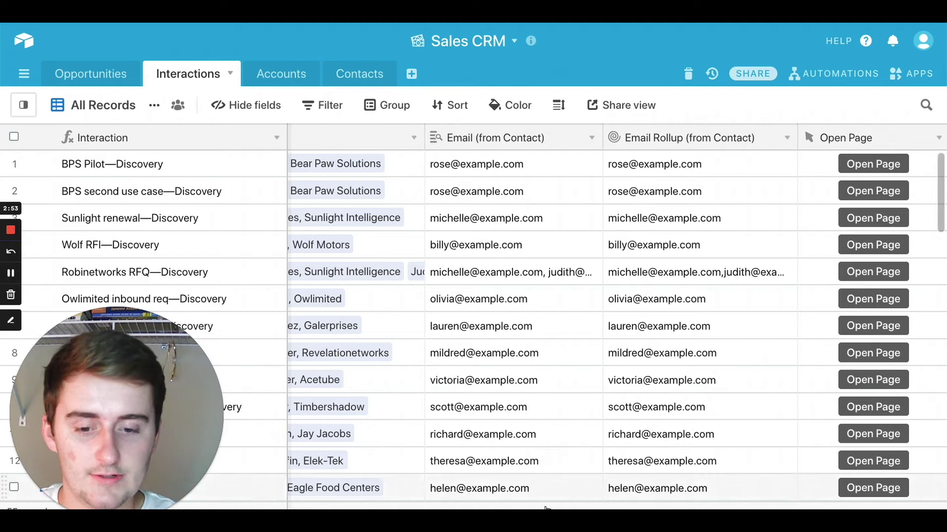
Step: Insert a new Formula field to the right of Email Rollup
scroll(581, 249, right, 2)
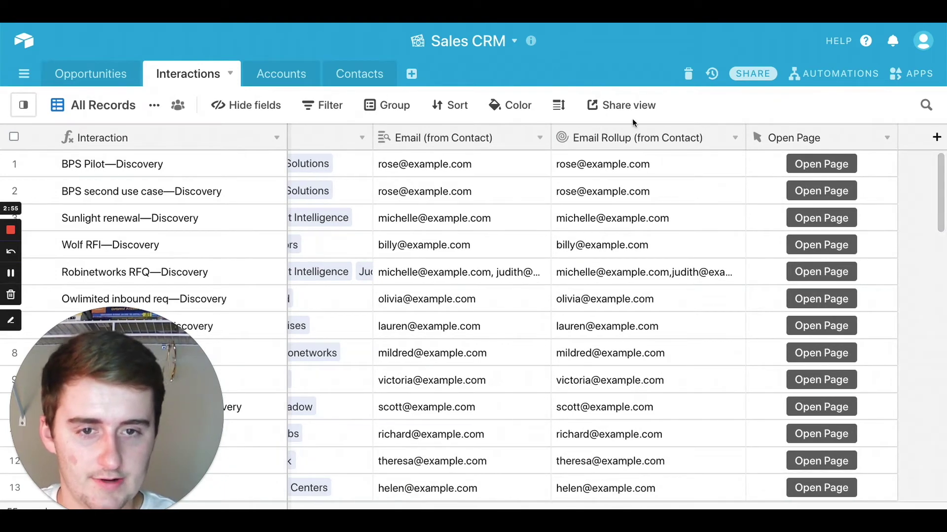
right_click(633, 131)
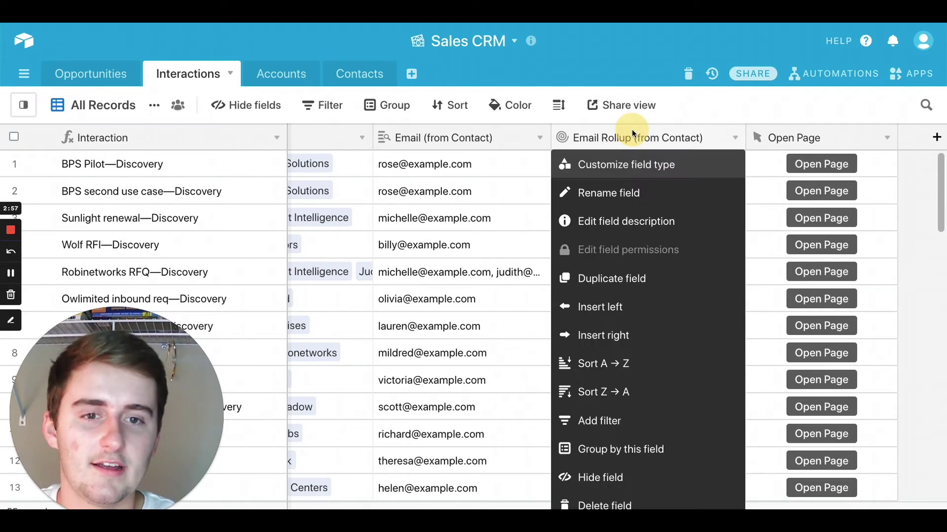
click(608, 329)
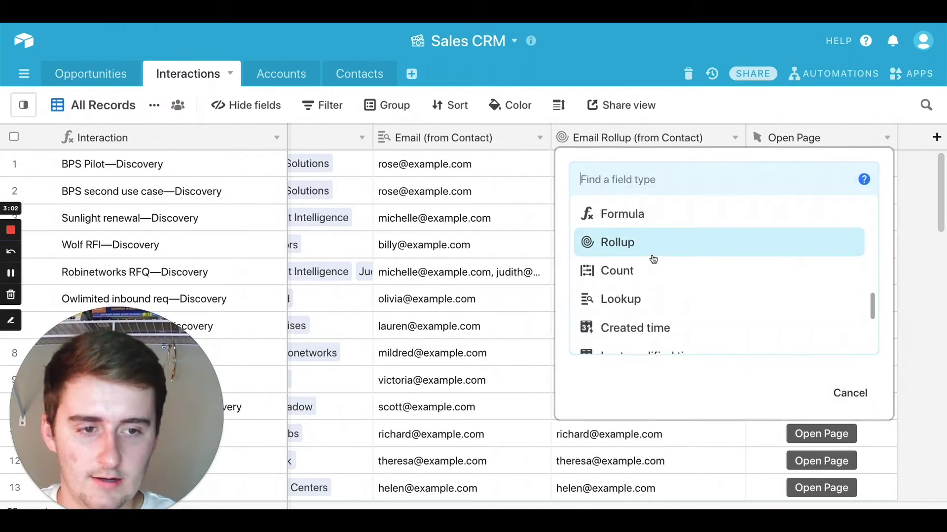
scroll(654, 259, down, 3)
scroll(654, 259, up, 5)
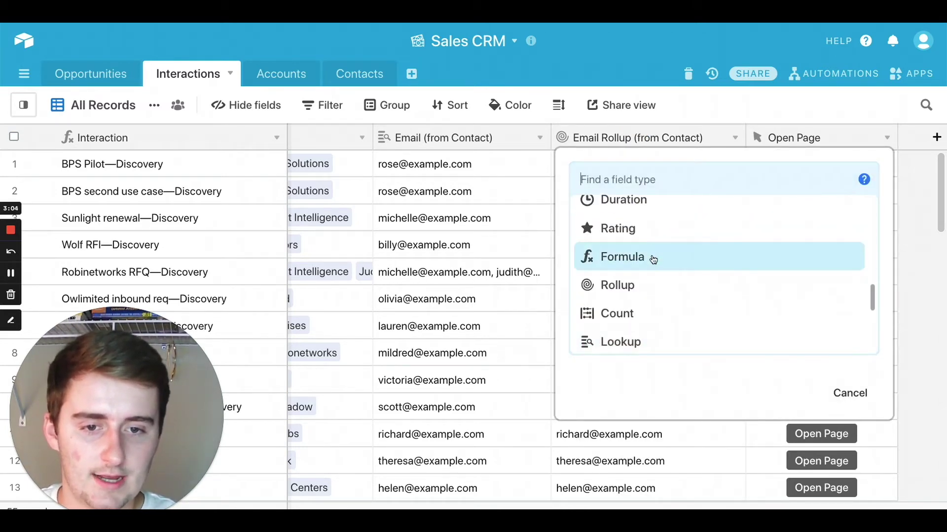
click(653, 259)
Step: Start the formula with ARRAYJOIN and place the cursor inside its parentheses
click(629, 290)
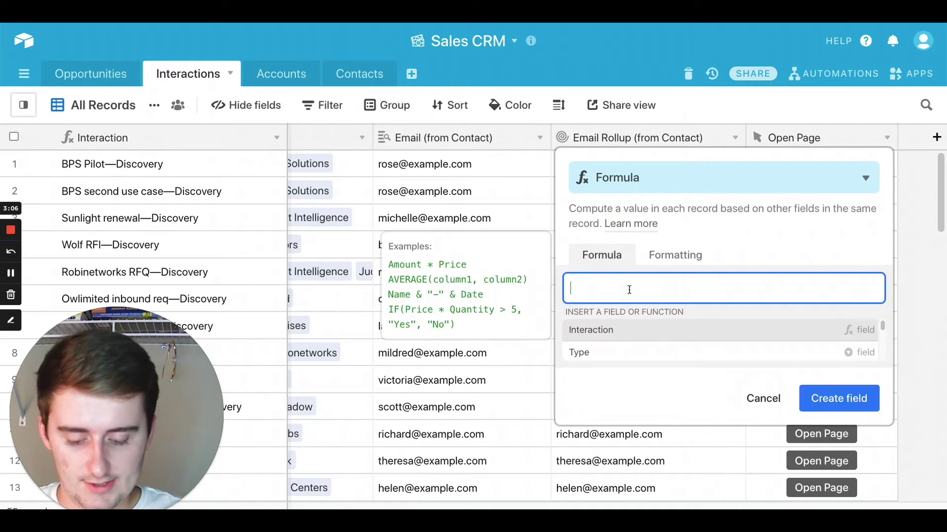
text(ar)
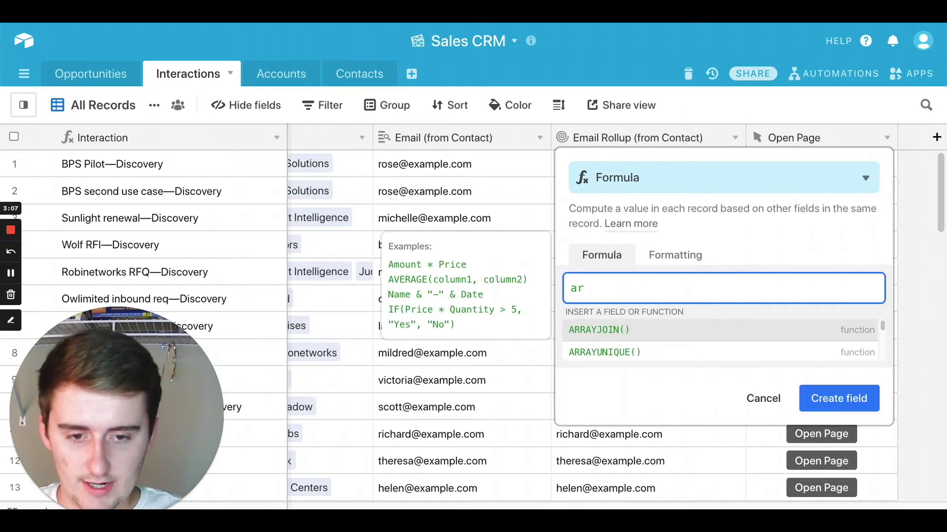
click(640, 330)
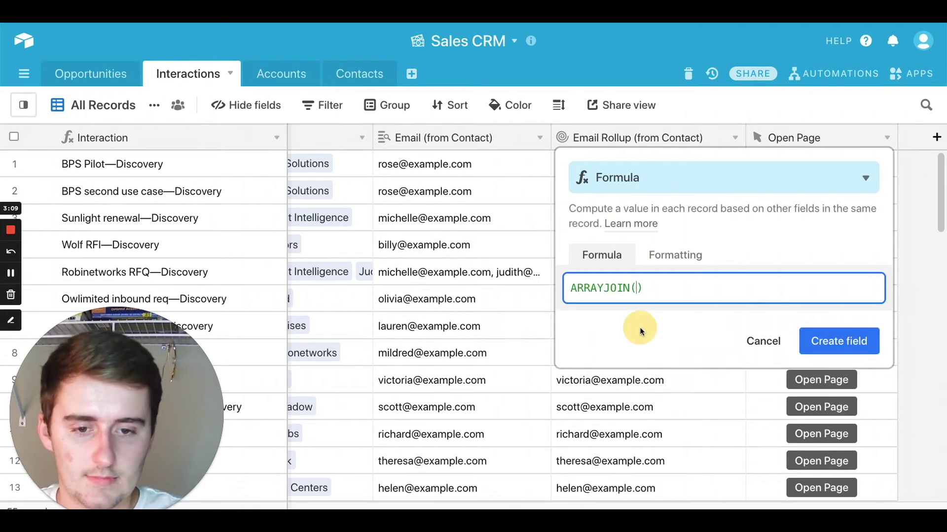
click(590, 288)
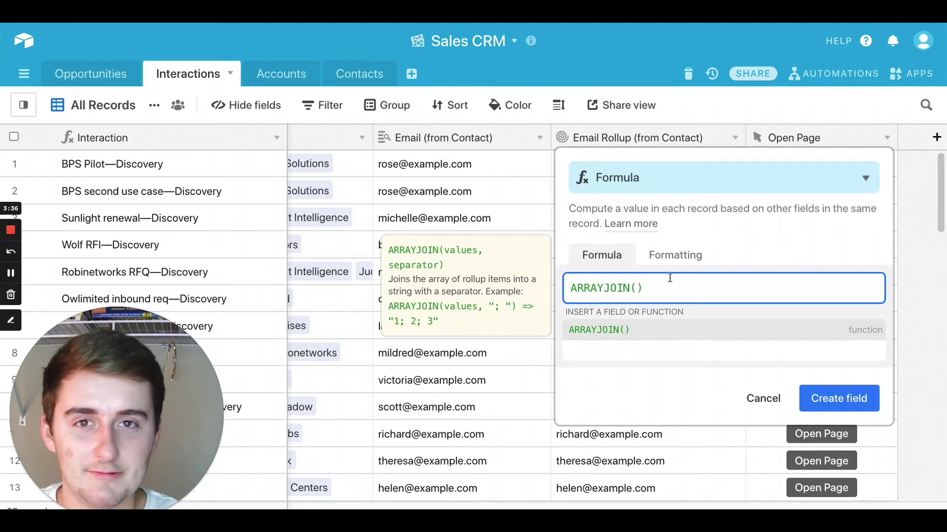
click(638, 288)
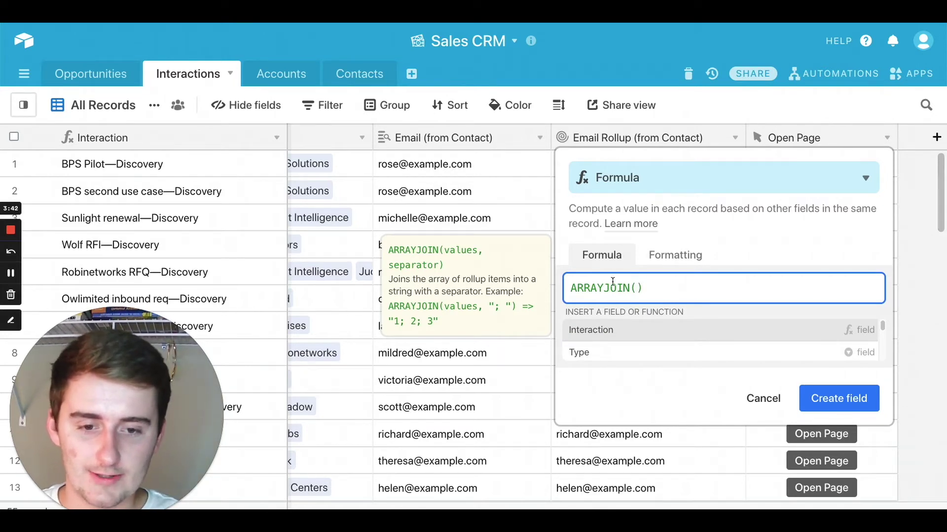
scroll(444, 394, left, 5)
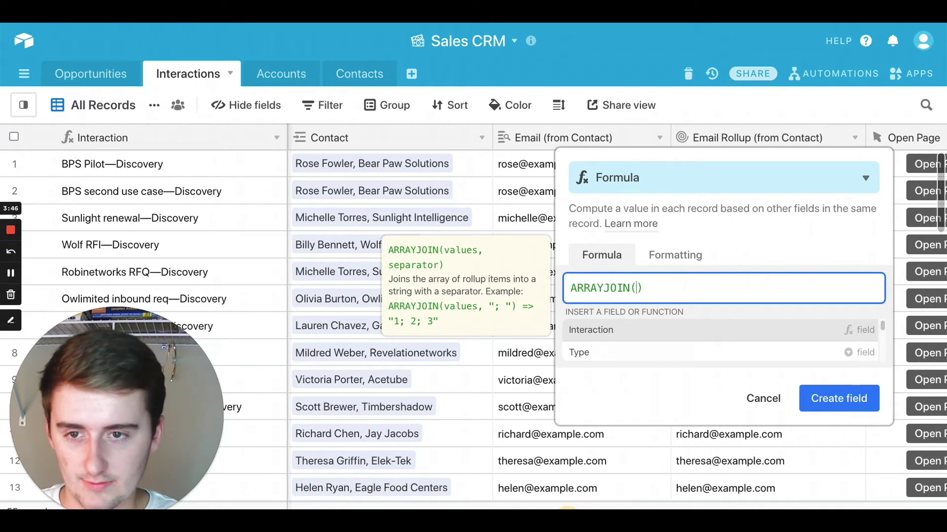
scroll(444, 395, right, 5)
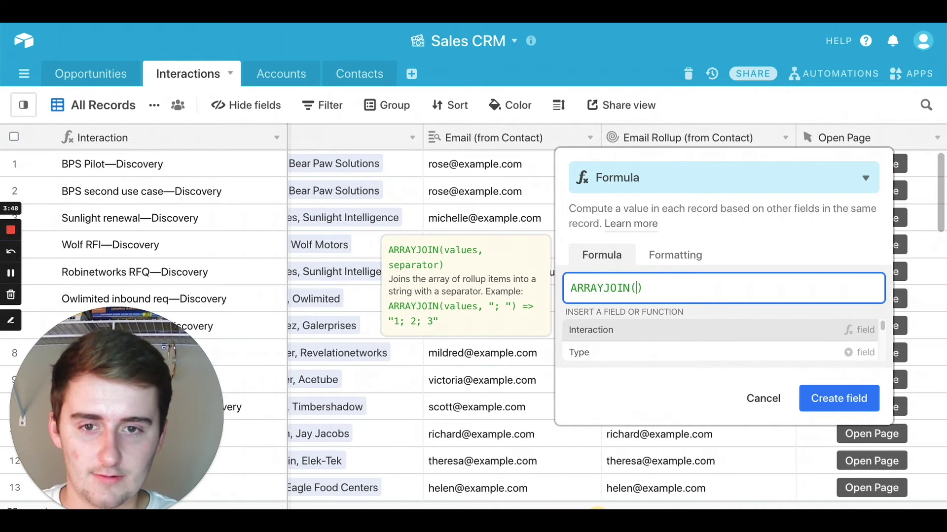
scroll(611, 312, right, 1)
scroll(611, 312, right, 3)
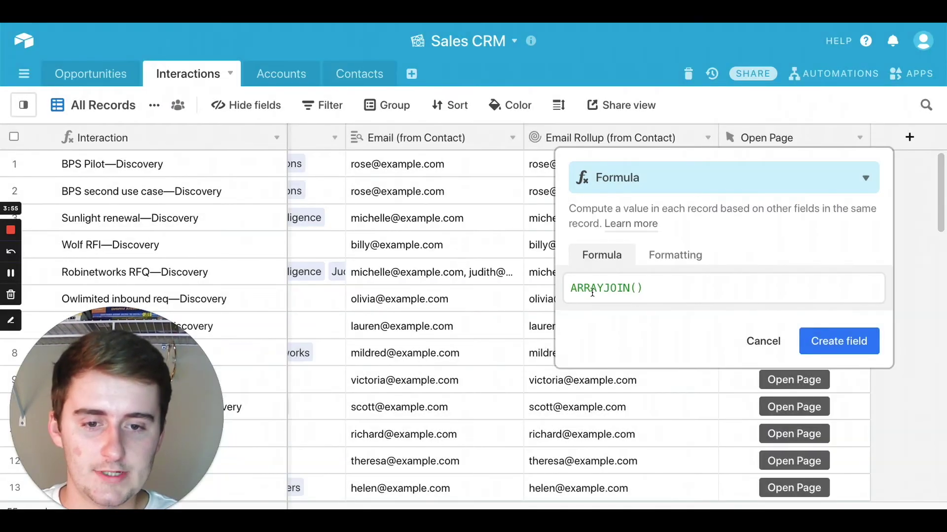
click(605, 286)
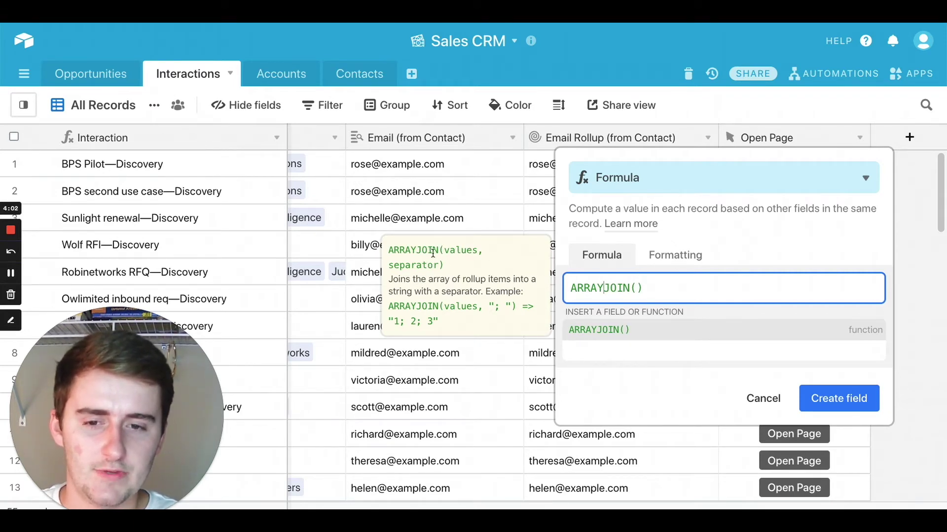
click(643, 290)
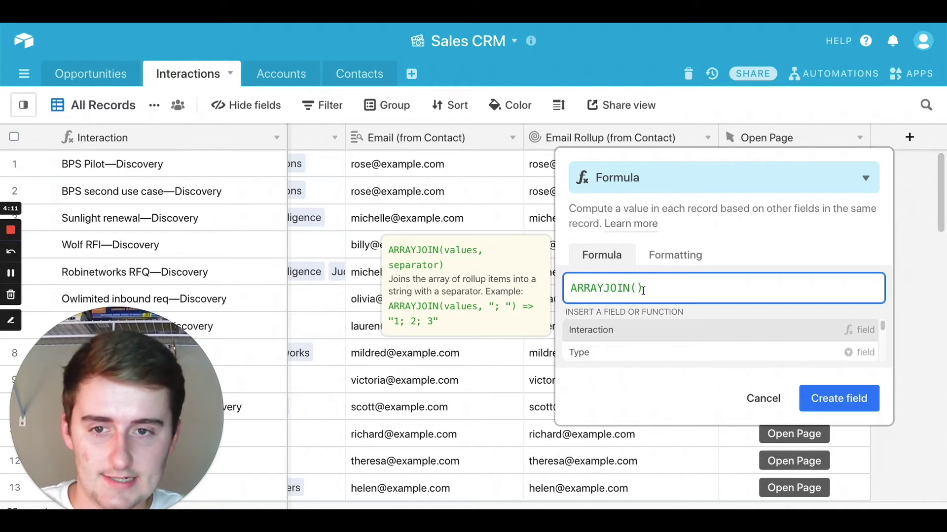
Step: Complete ARRAYJOIN({Email (from Contact)},", ") and save the Calculation field
text(email)
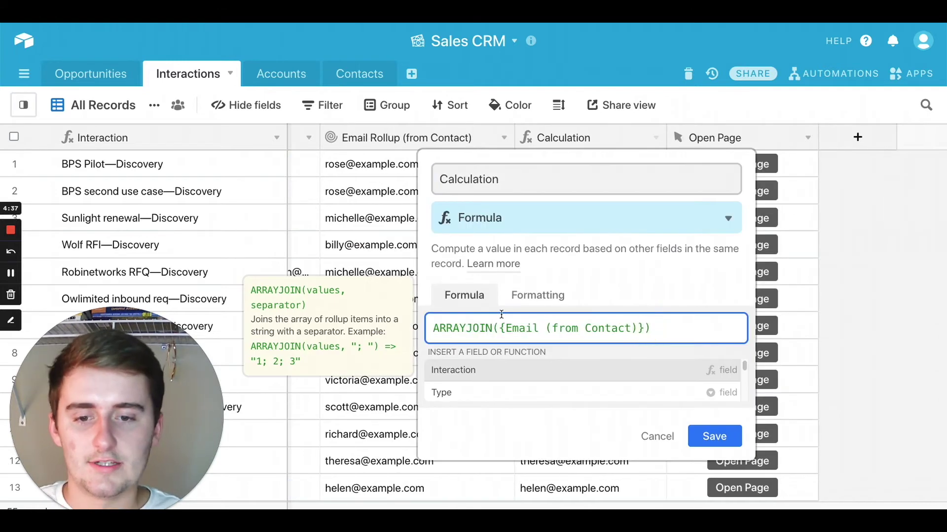
click(474, 328)
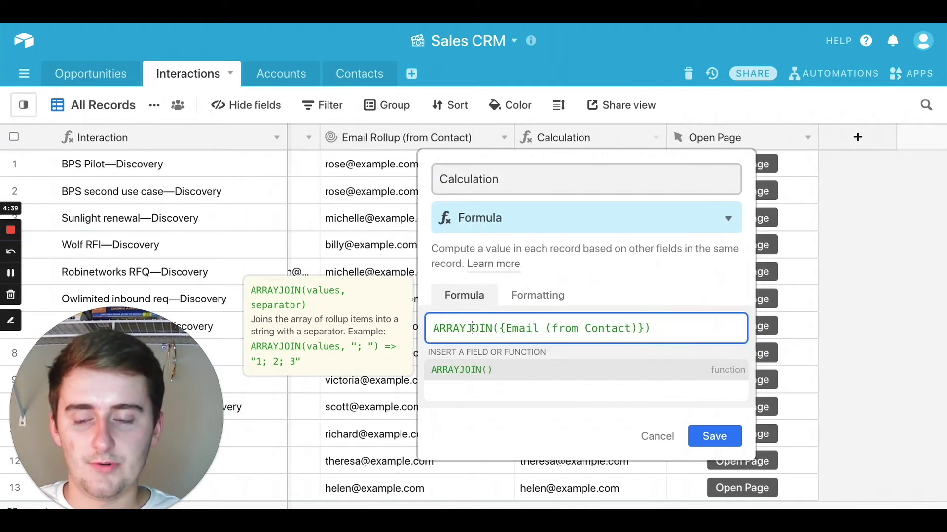
click(645, 328)
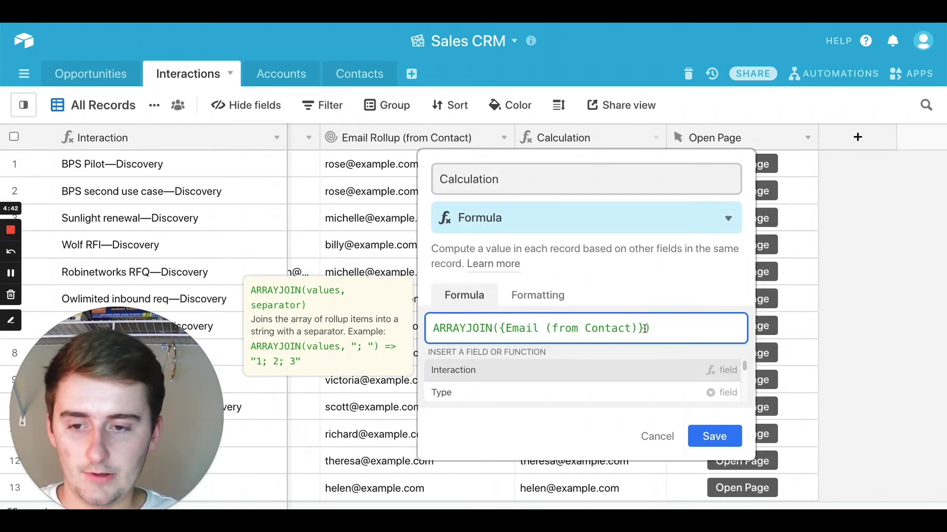
text(,")
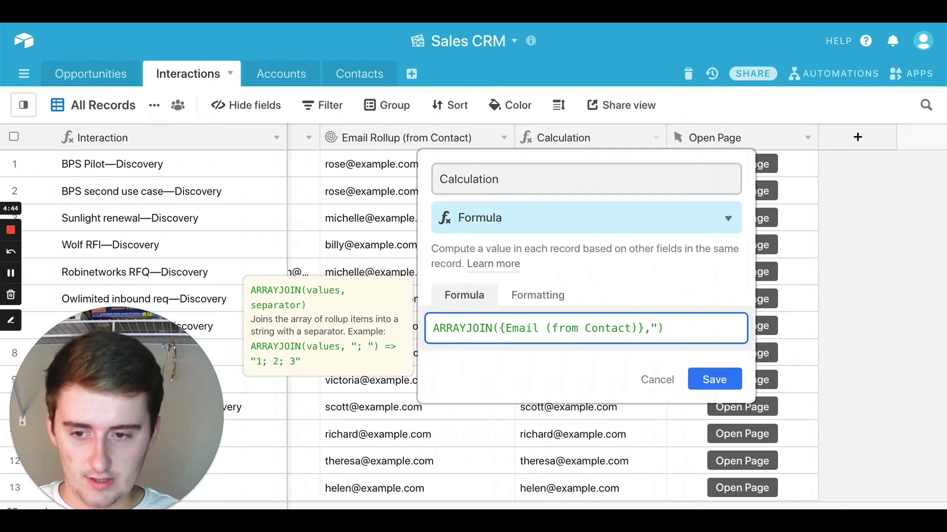
text(, ")
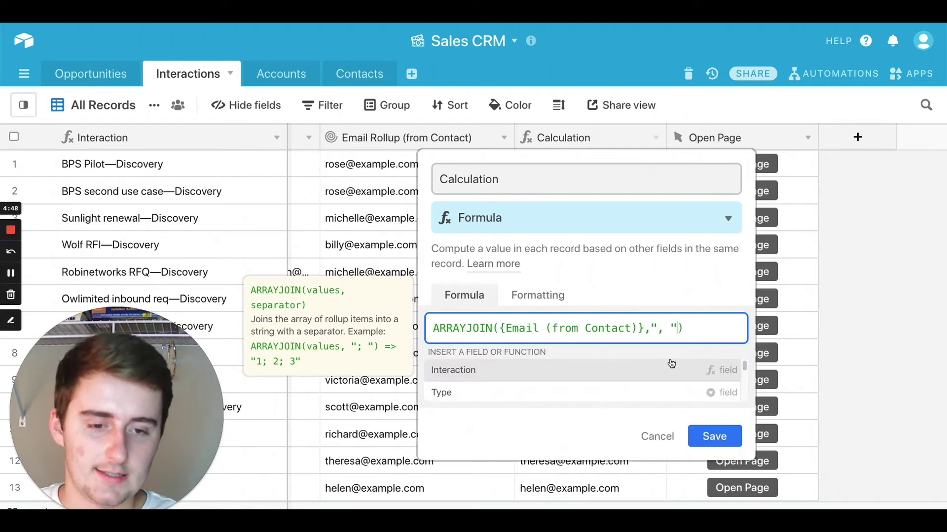
click(715, 436)
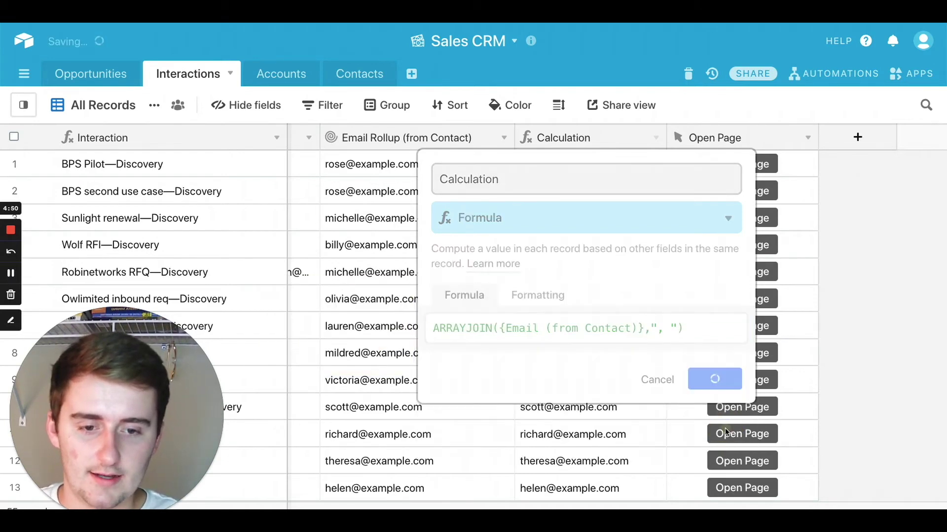
Step: Check that Robinetworks RFQ's Calculation value lists both contact emails
scroll(446, 269, left, 5)
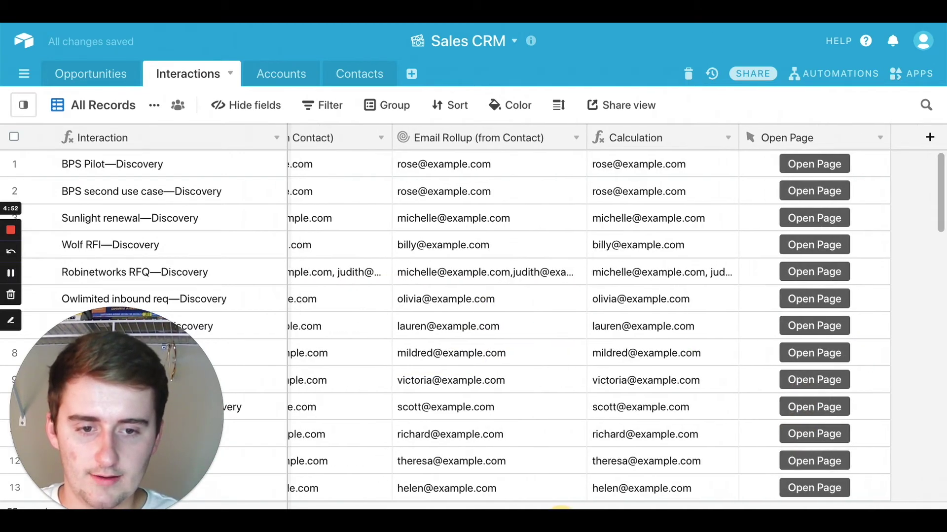
click(446, 269)
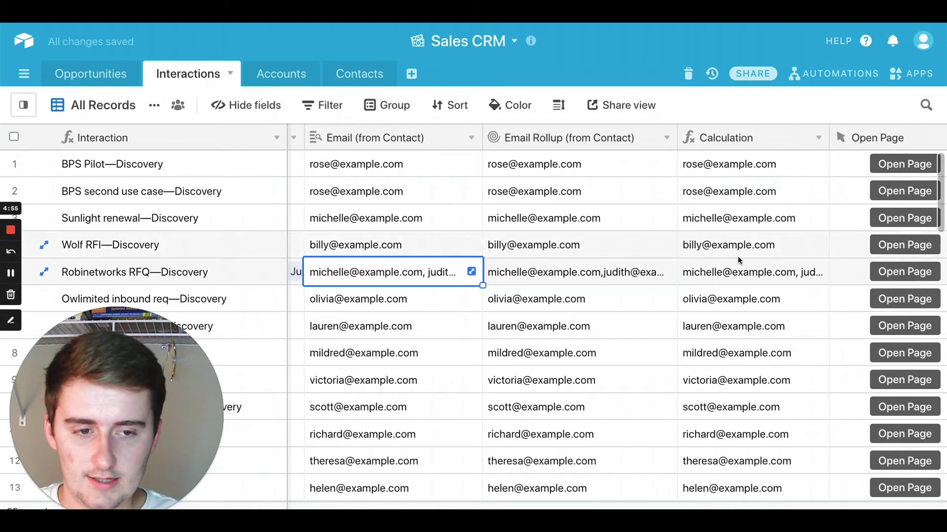
click(784, 271)
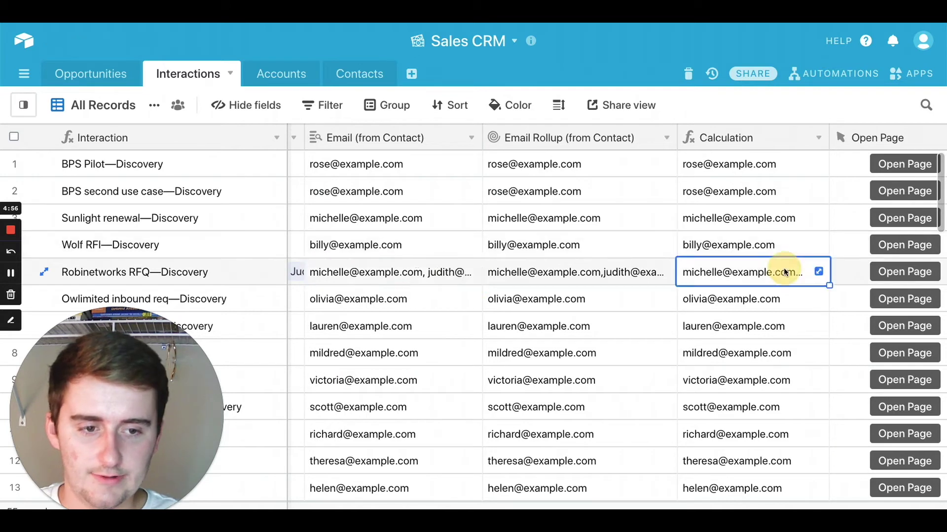
Step: Address the Gmail step to the trigger record's Calculation field and close the panel
click(851, 75)
scroll(763, 312, down, 2)
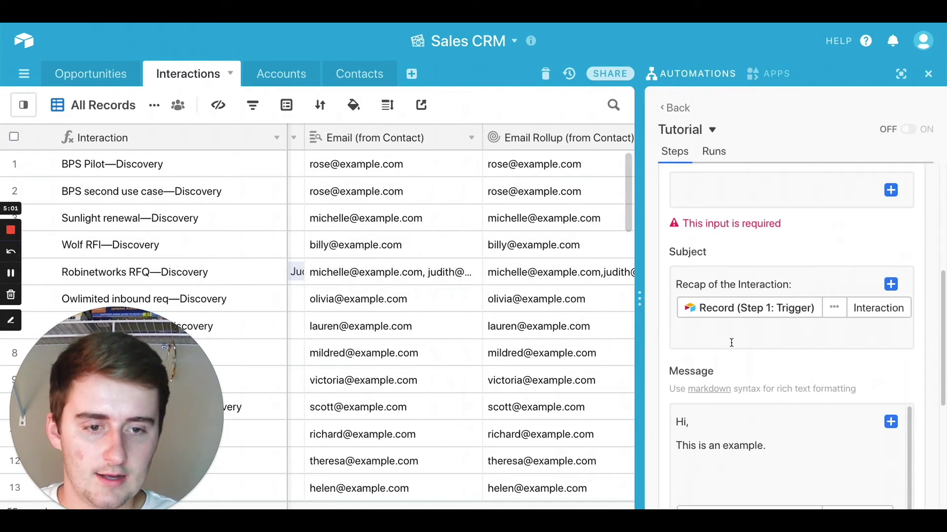
scroll(732, 337, up, 5)
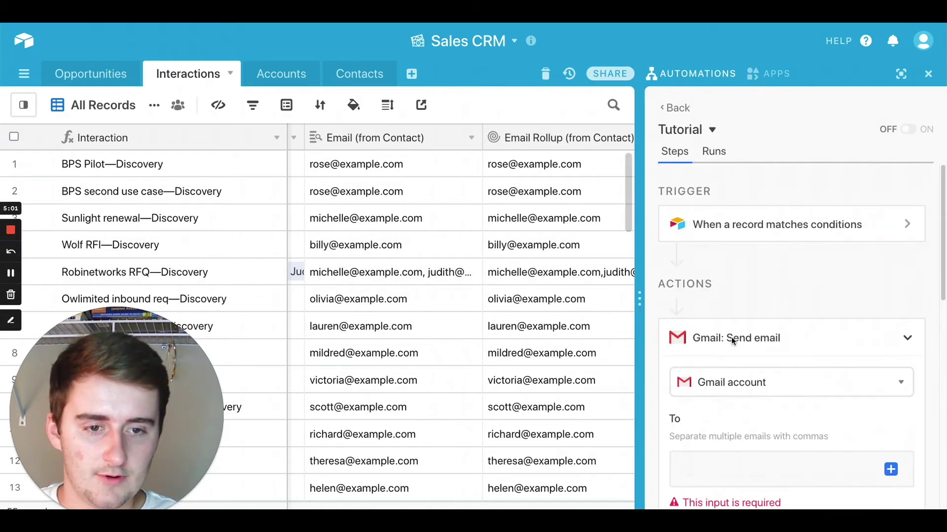
click(890, 469)
click(861, 386)
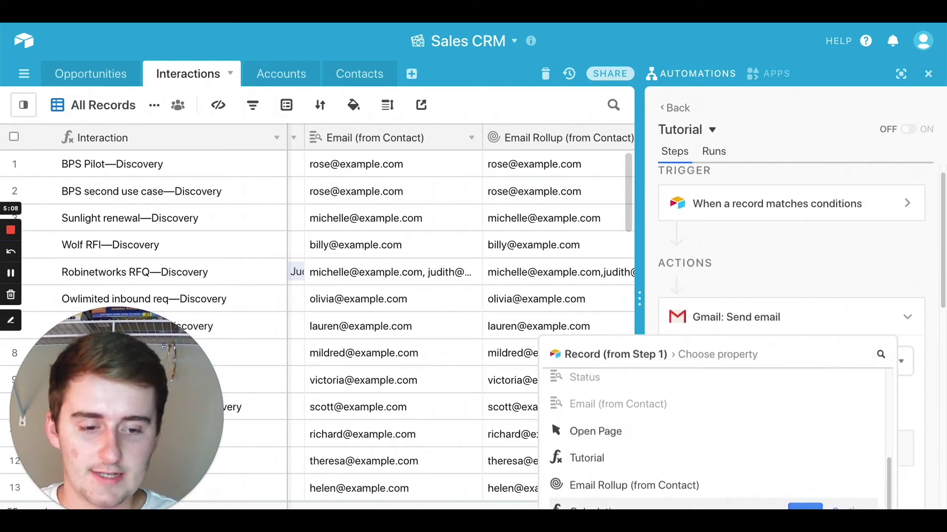
click(804, 506)
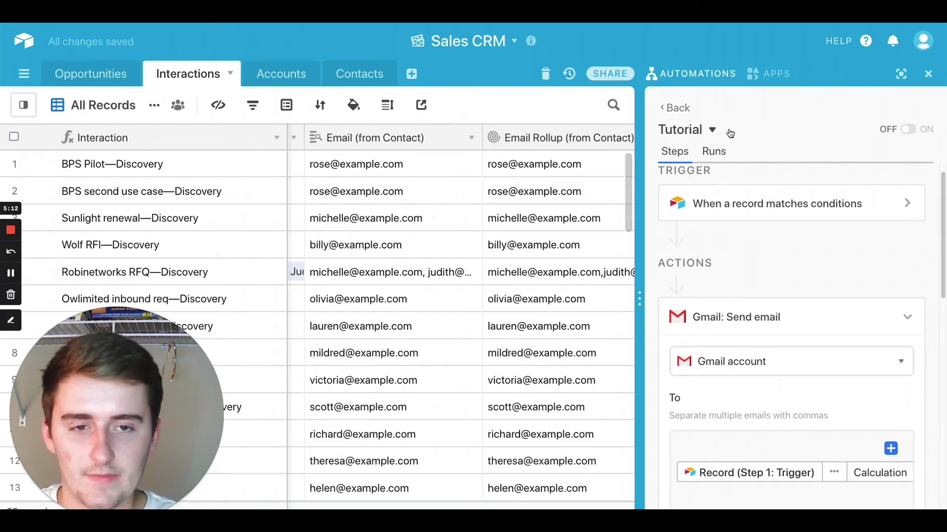
click(929, 75)
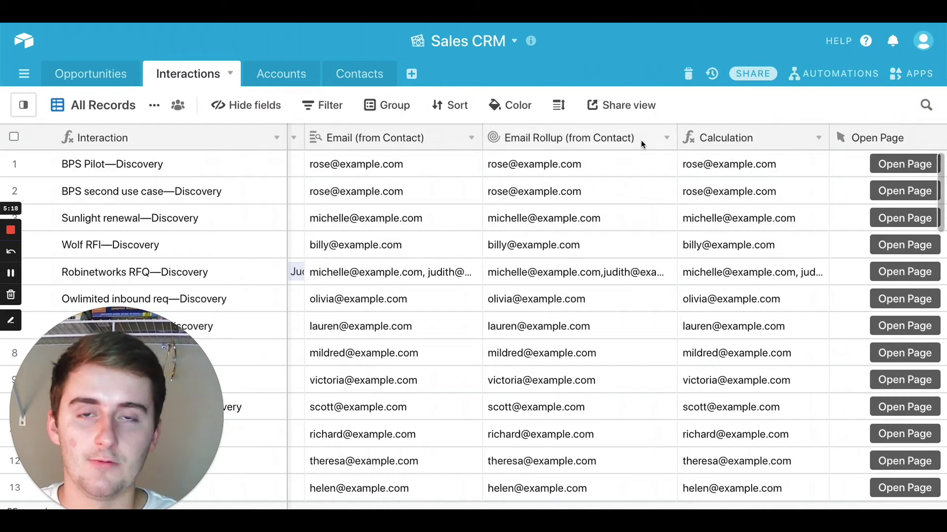
click(667, 142)
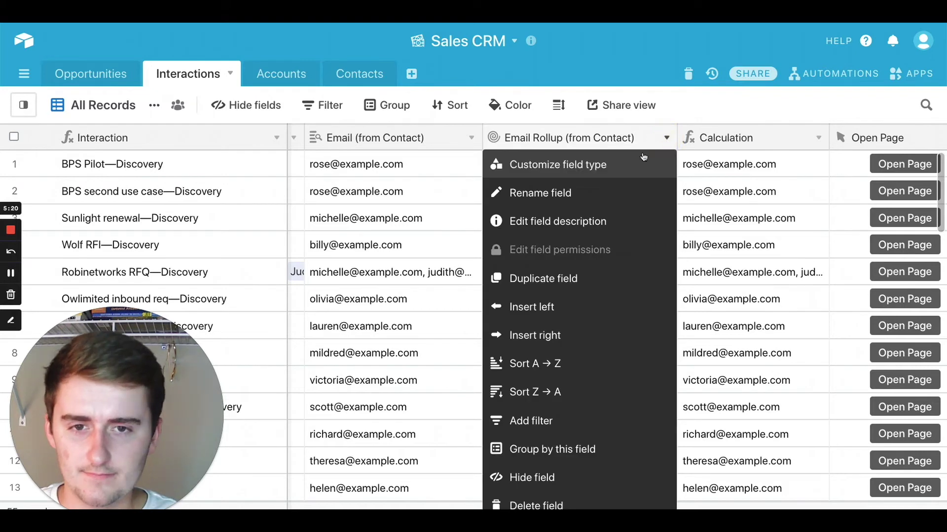
click(592, 163)
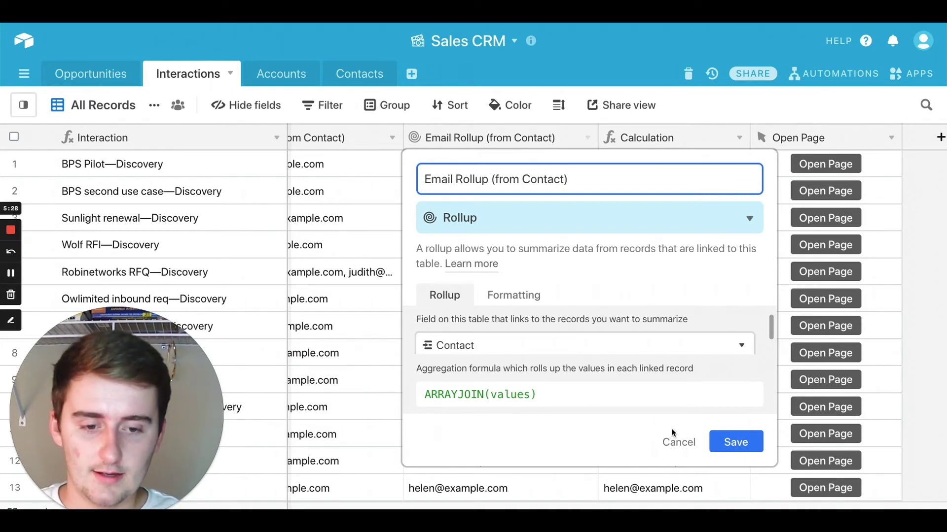
click(677, 444)
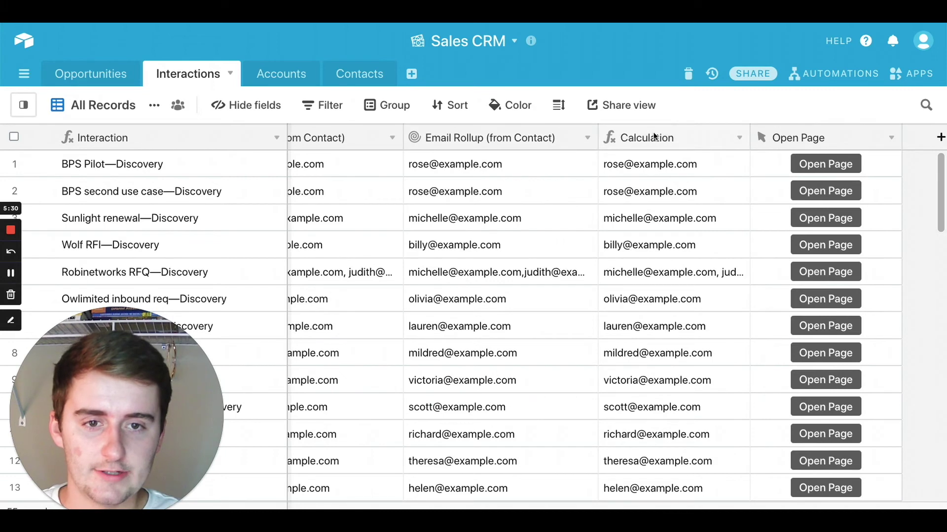
Step: Insert a new Rollup field to the right of Calculation
right_click(656, 136)
click(691, 341)
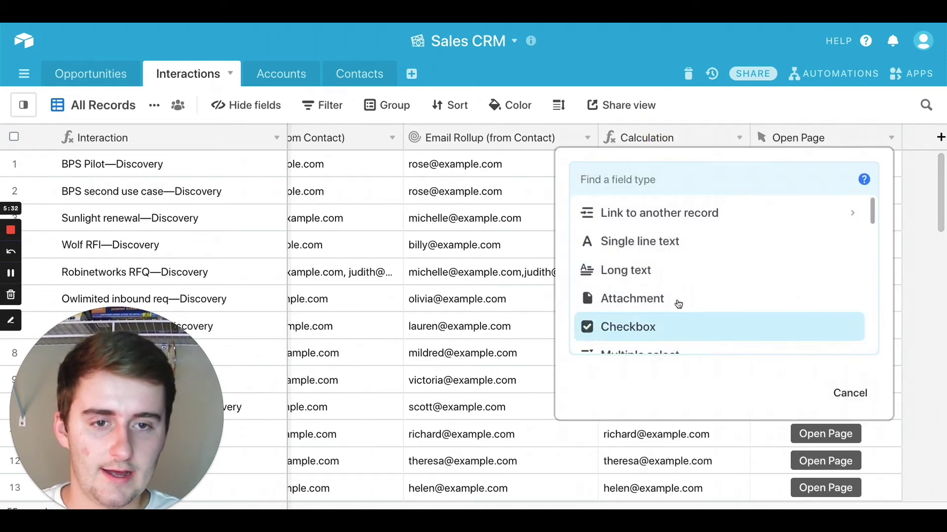
scroll(694, 303, down, 10)
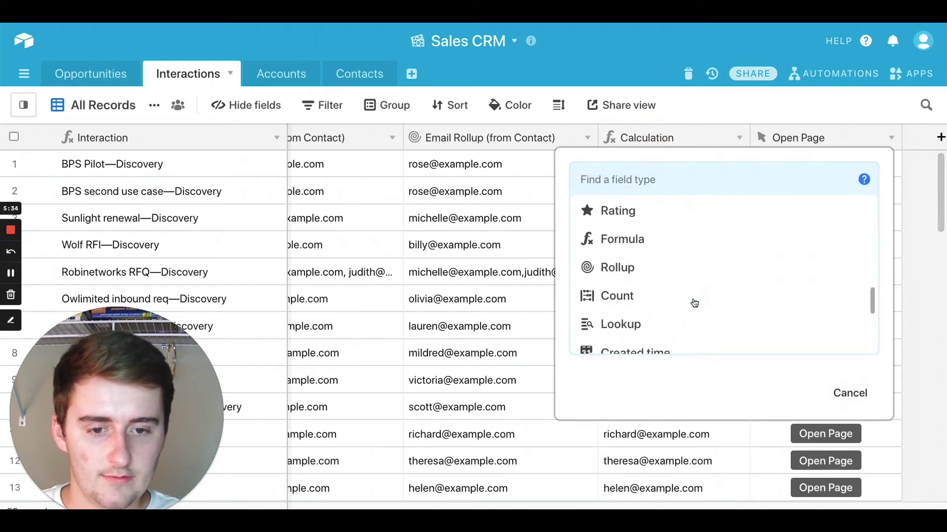
scroll(676, 258, down, 3)
scroll(678, 260, up, 6)
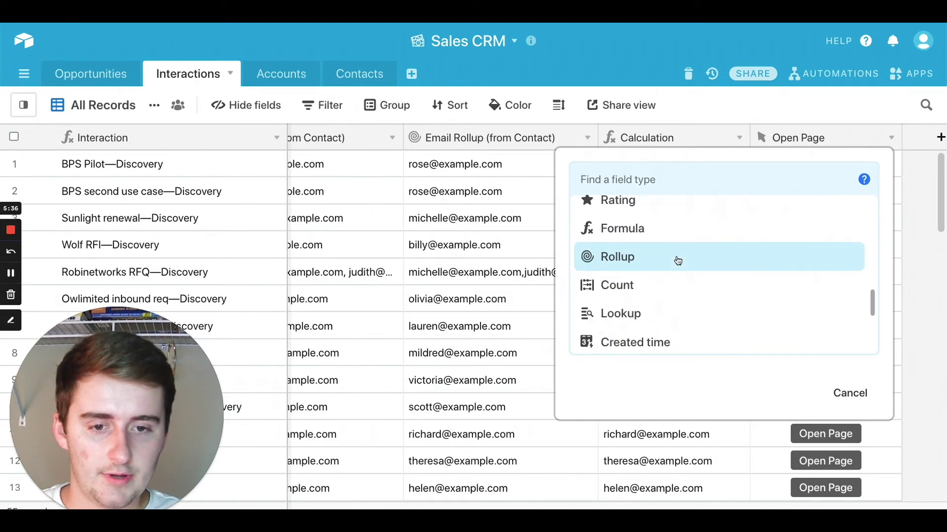
click(678, 261)
Step: Roll up the linked Contact records' Email with ARRAYJOIN(values) and create the field
click(669, 306)
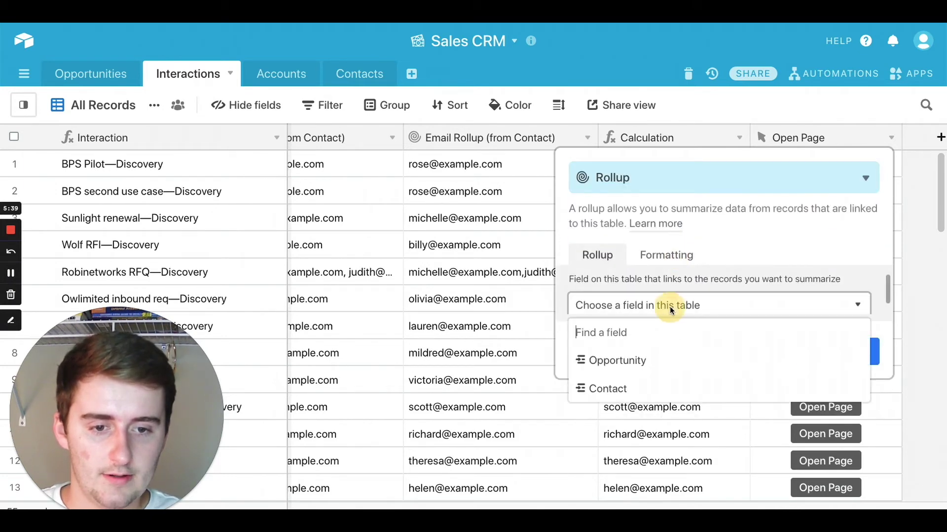
click(643, 388)
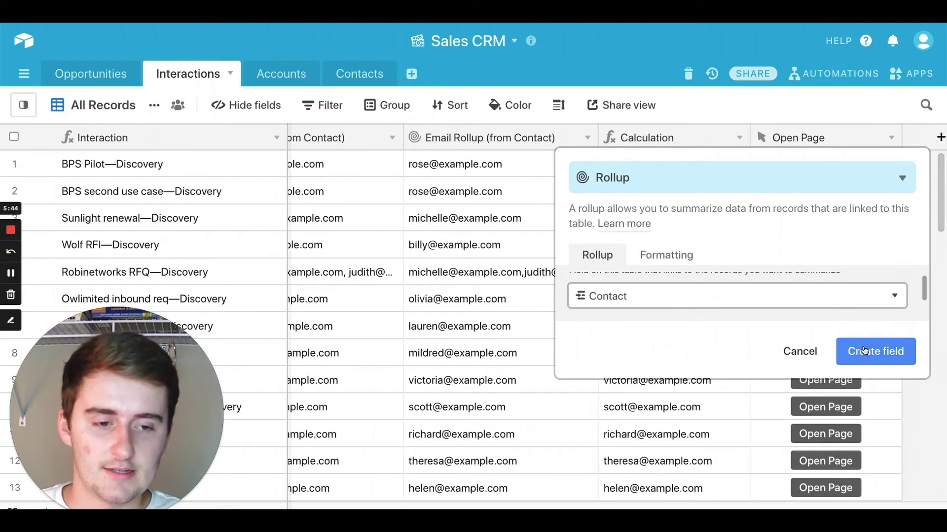
scroll(798, 306, down, 1)
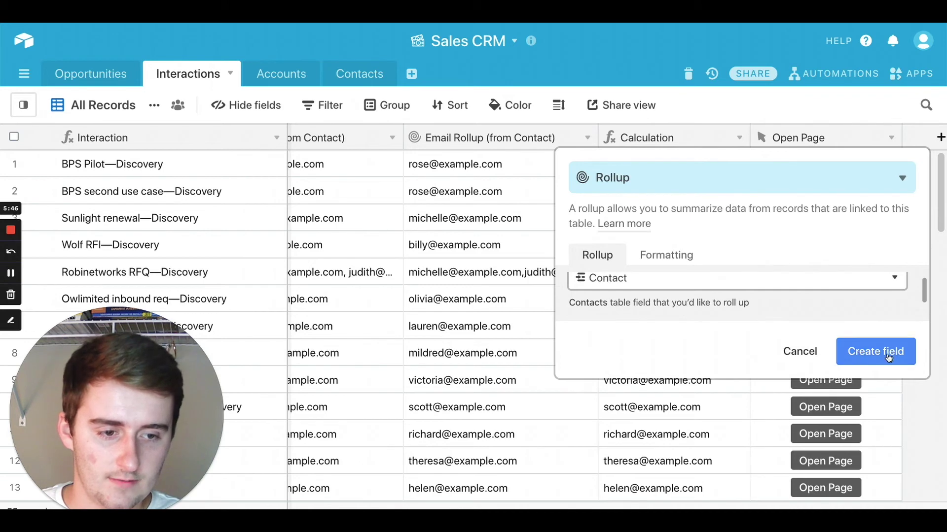
click(635, 320)
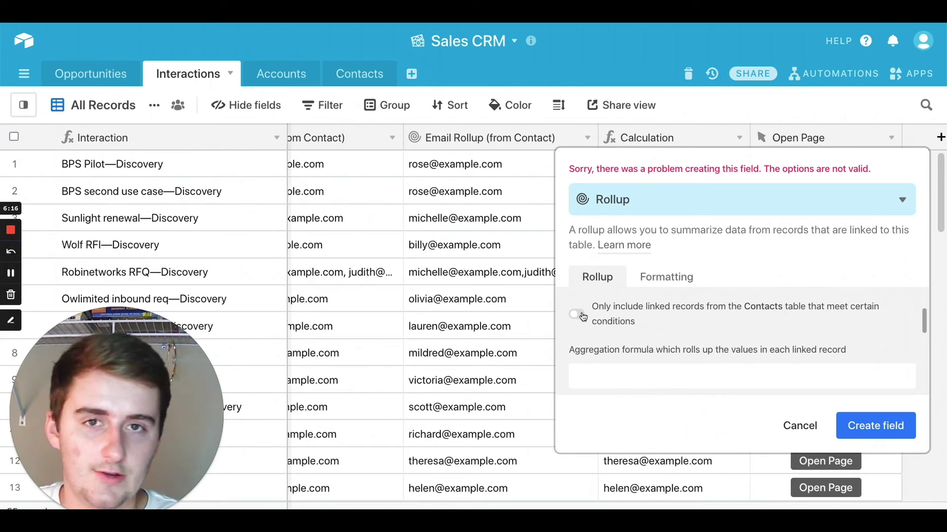
click(638, 369)
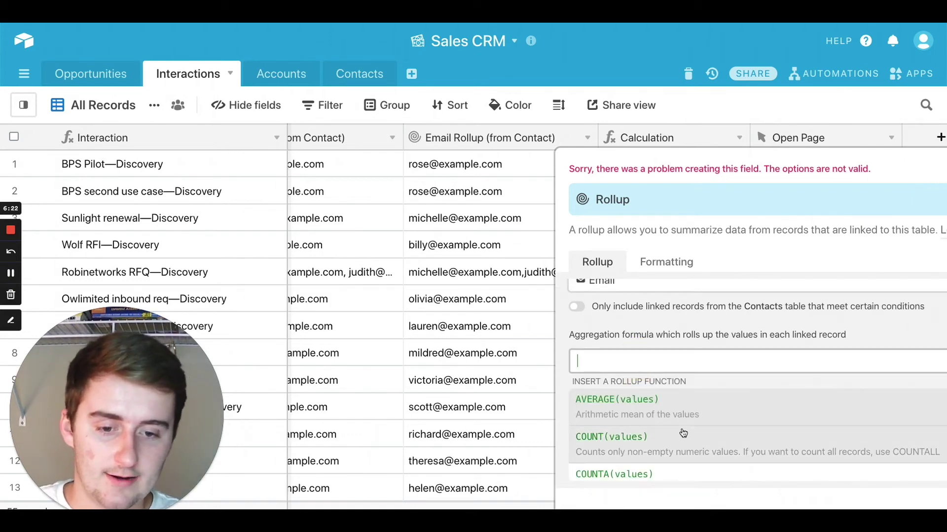
scroll(683, 434, down, 7)
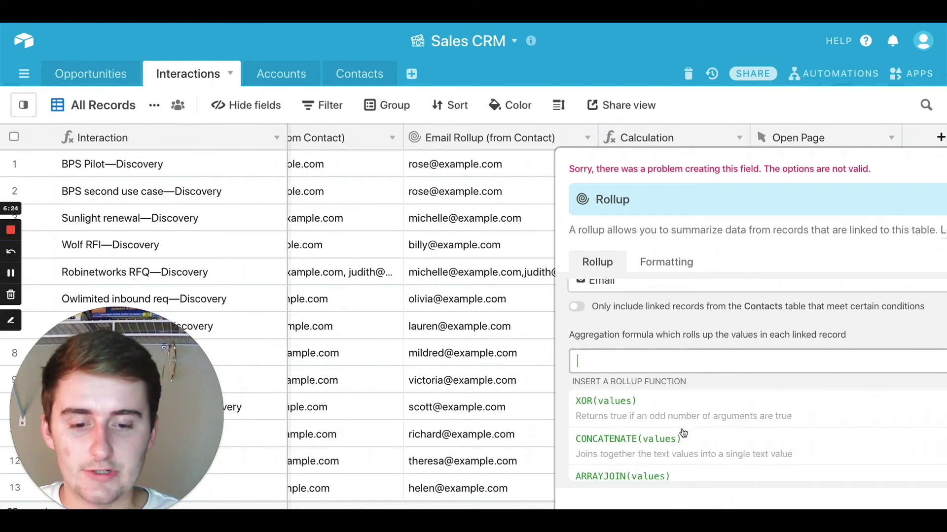
scroll(682, 433, down, 2)
scroll(682, 433, up, 1)
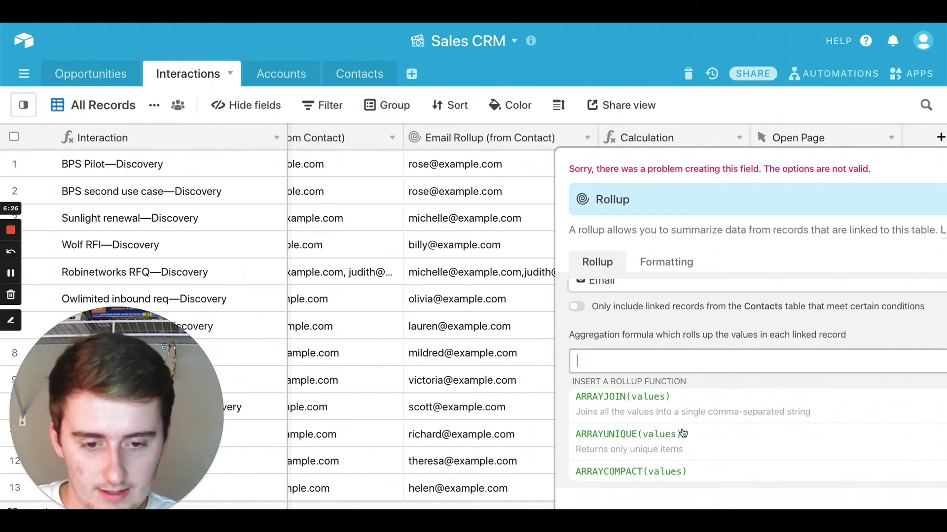
click(632, 410)
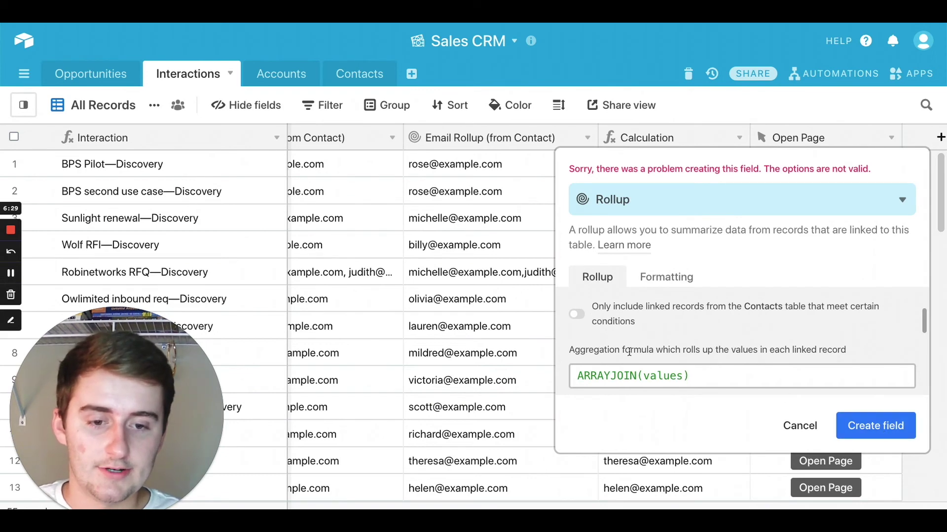
click(860, 417)
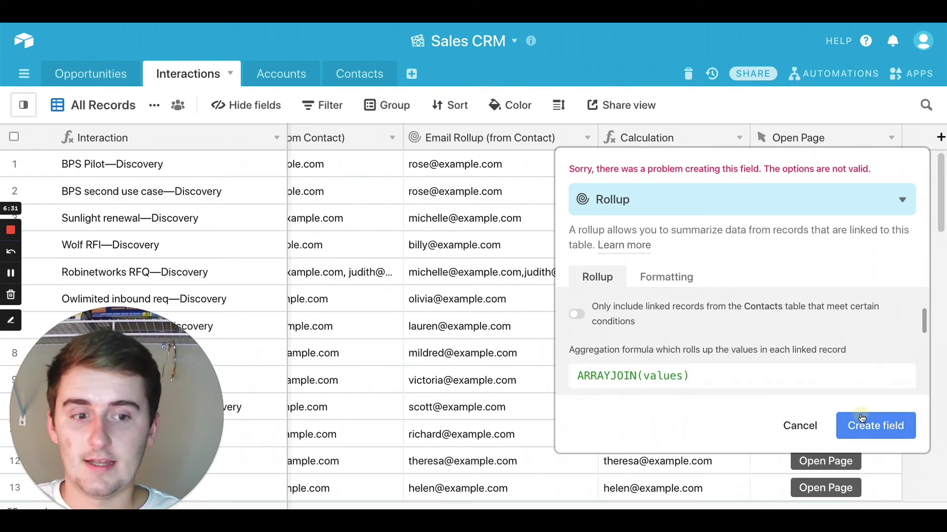
Step: Name the field 'Rollup tutorial' and check Robinetworks RFQ's full joined email list
text(Rollup tutorial)
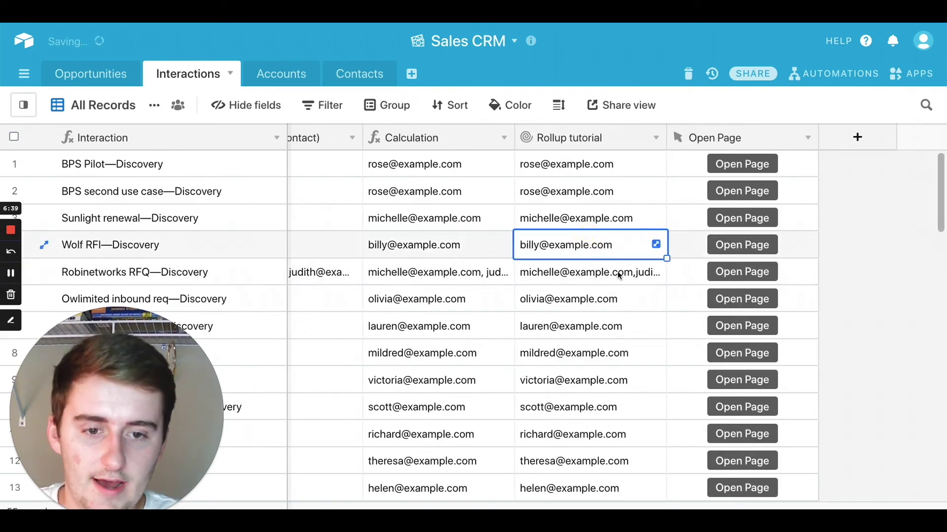
click(618, 272)
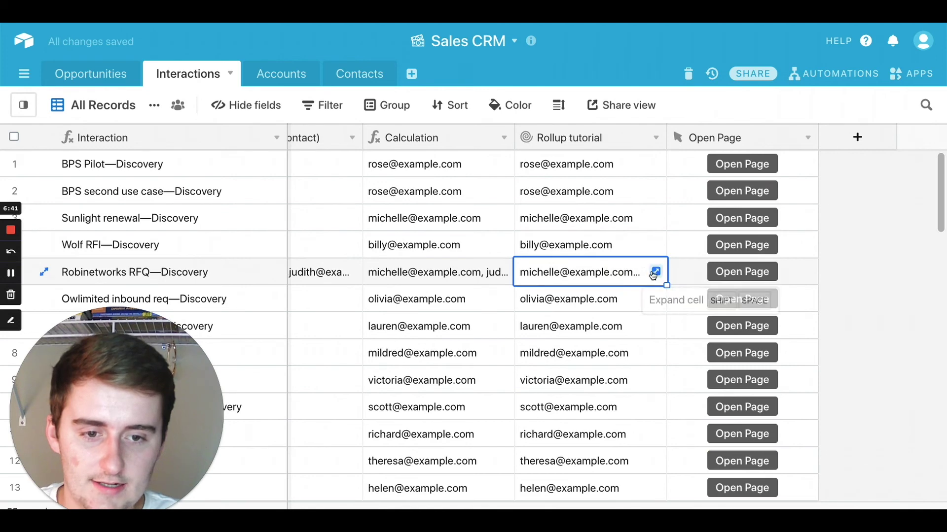
click(655, 272)
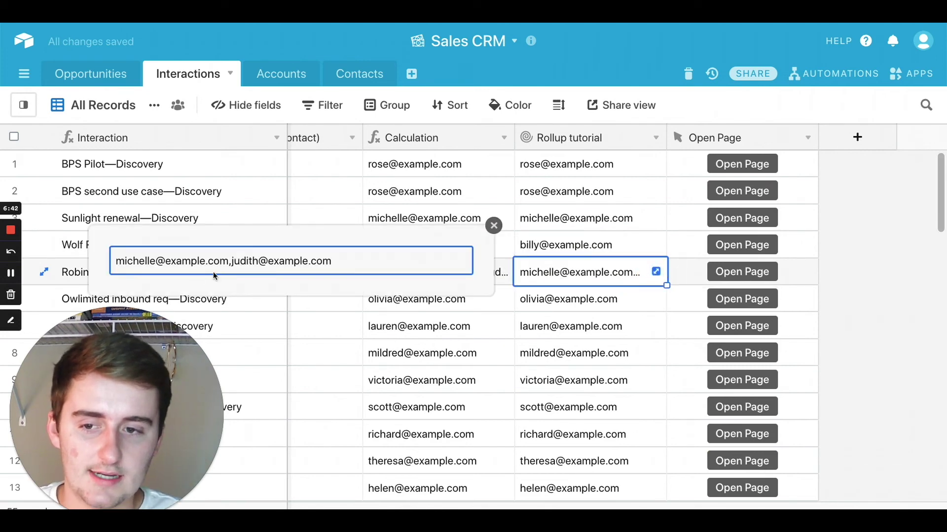
click(493, 225)
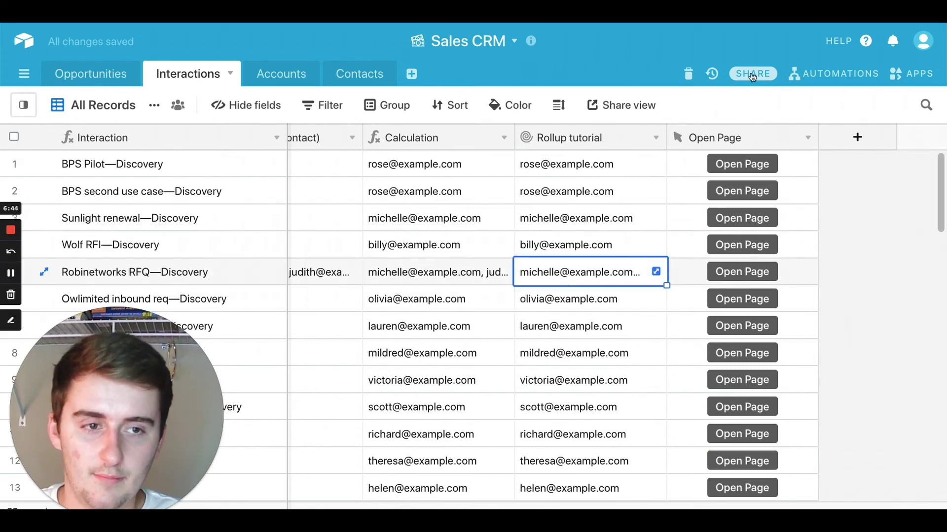
Step: Replace the Gmail recipient Calculation token with the trigger record's Rollup tutorial field
click(820, 73)
scroll(844, 335, down, 1)
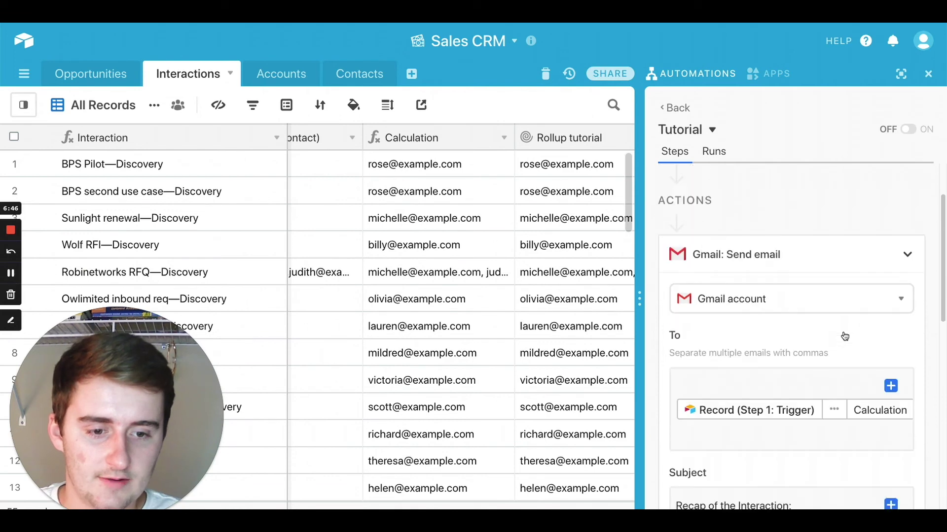
click(862, 428)
key(BackSpace)
key(BackSpace)
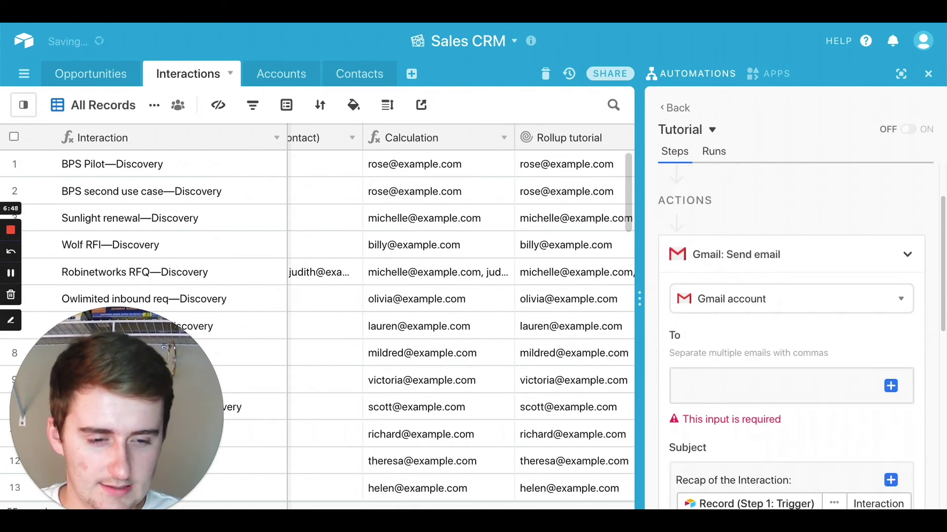
click(891, 385)
click(860, 386)
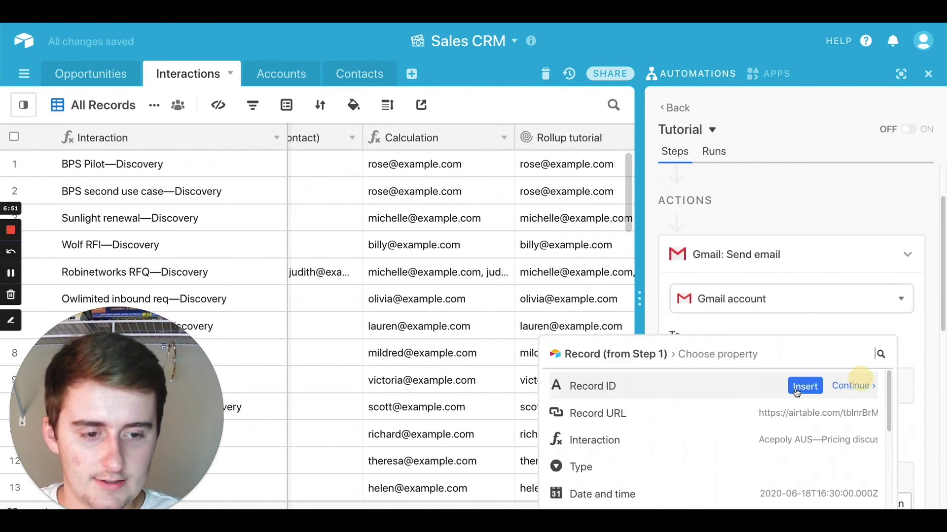
scroll(779, 392, down, 3)
click(716, 505)
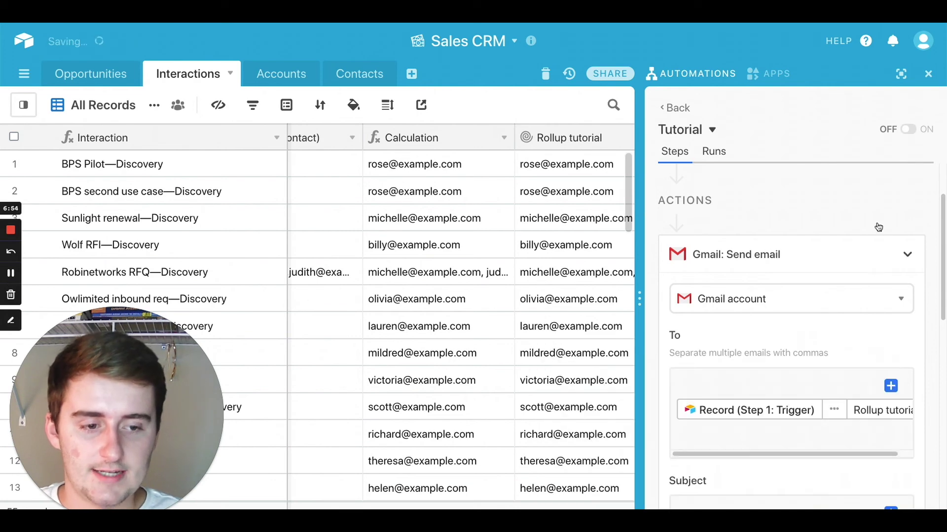
click(929, 75)
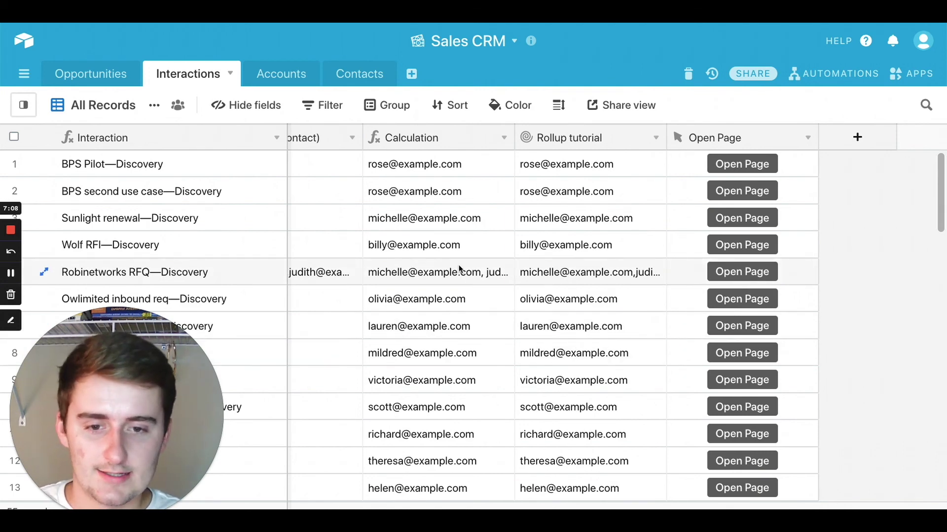
scroll(550, 406, left, 2)
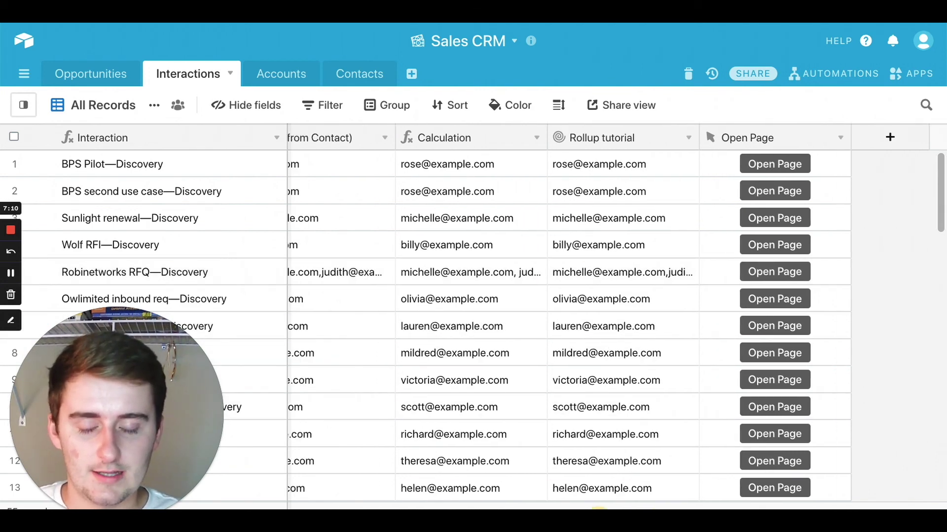
scroll(592, 316, left, 2)
drag(566, 507, 488, 505)
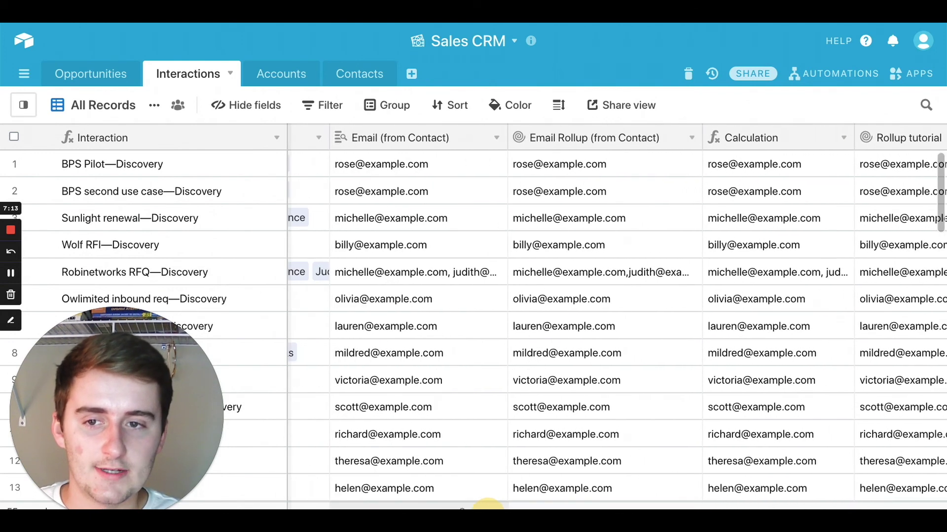
click(388, 142)
click(784, 143)
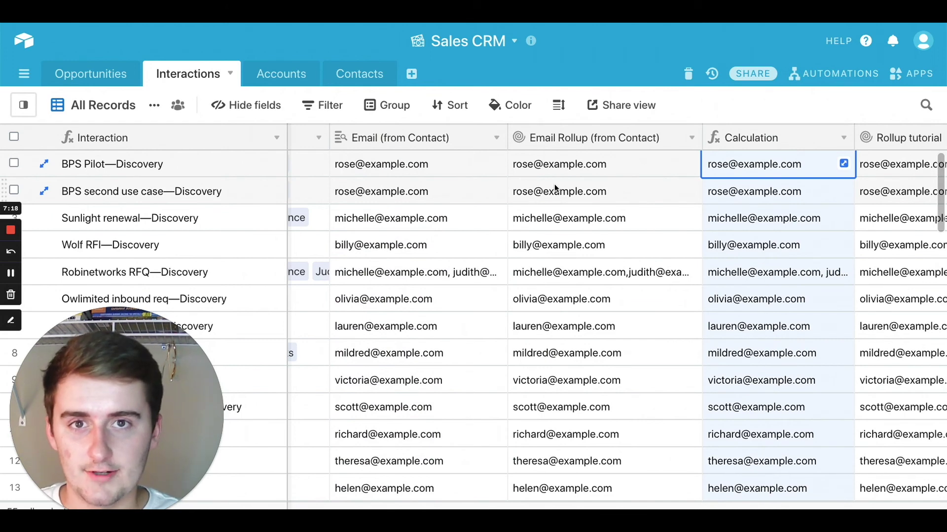
drag(491, 507, 551, 507)
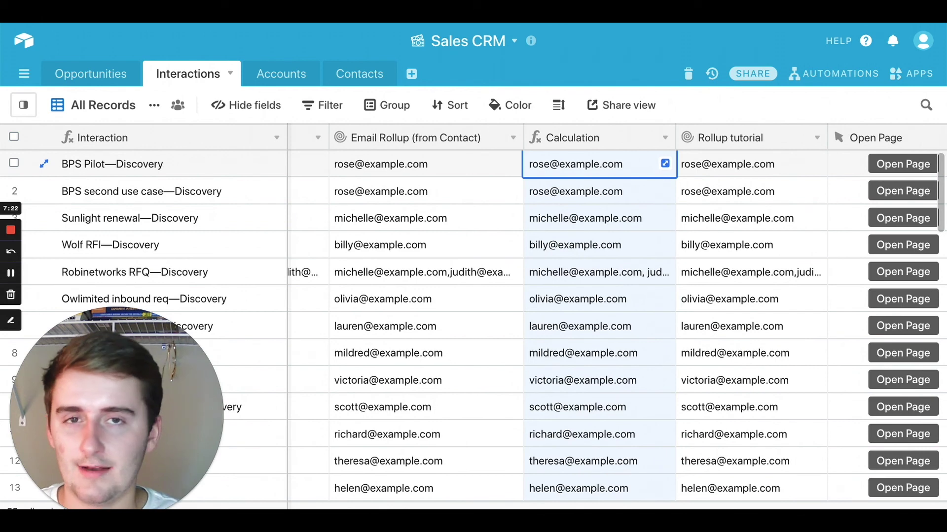